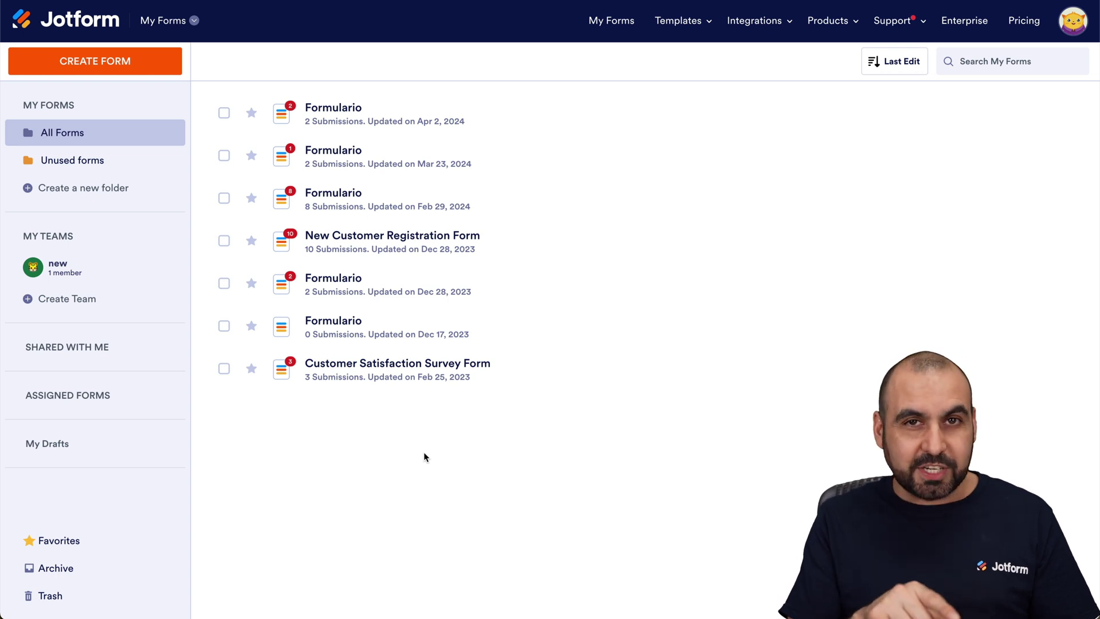
Start a new blank Classic form from scratch in Jotform.
click(152, 61)
click(379, 204)
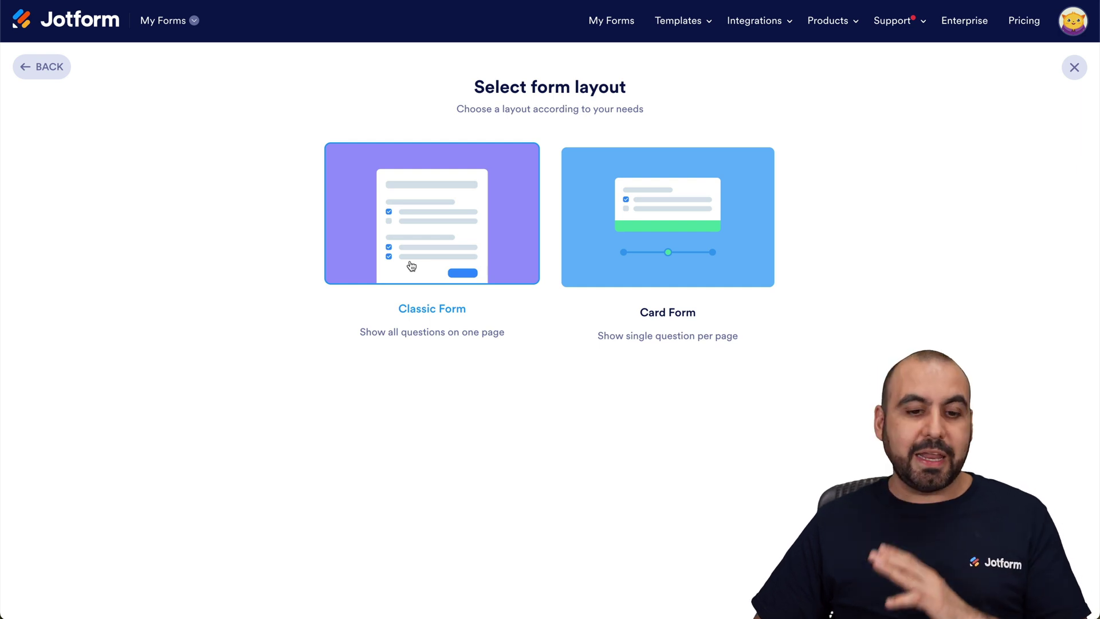
click(461, 223)
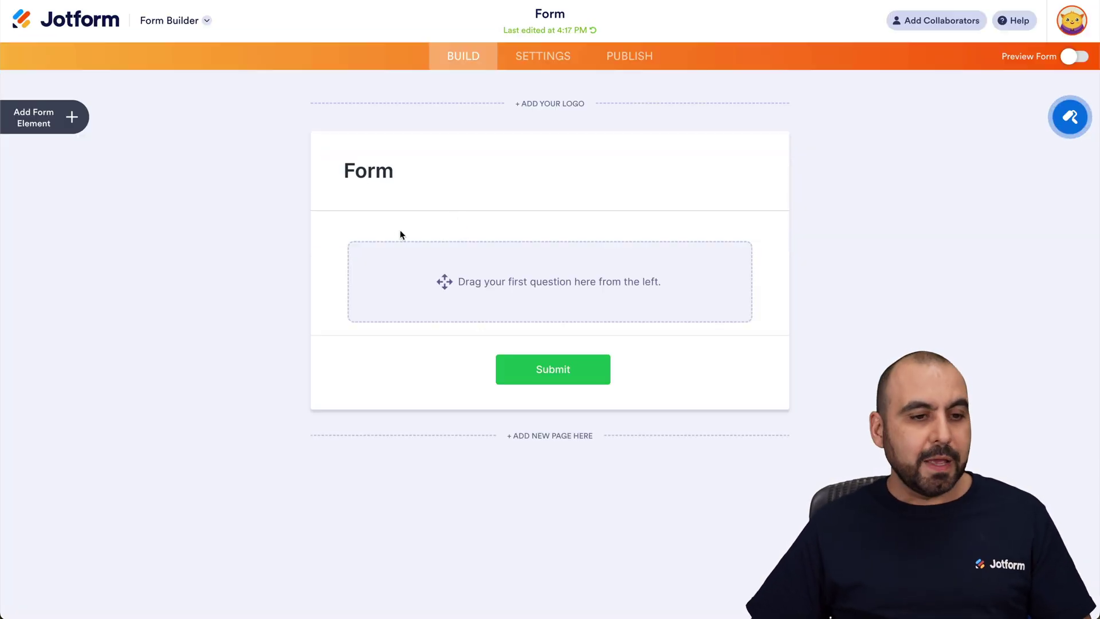
Add Full Name, Phone Number and Email fields to the form.
click(74, 116)
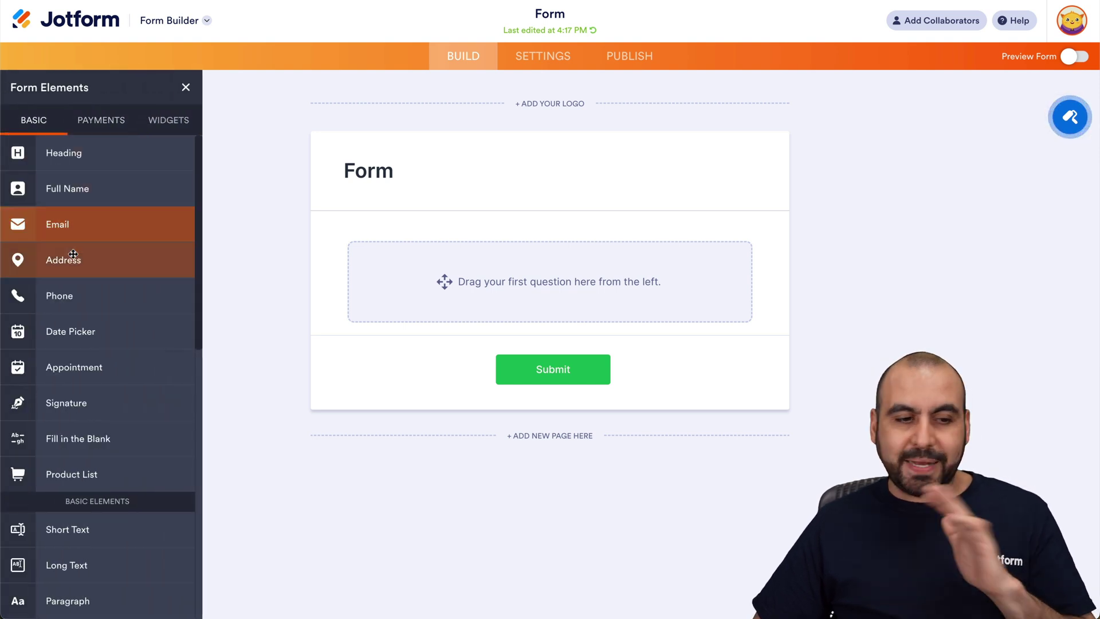
click(80, 188)
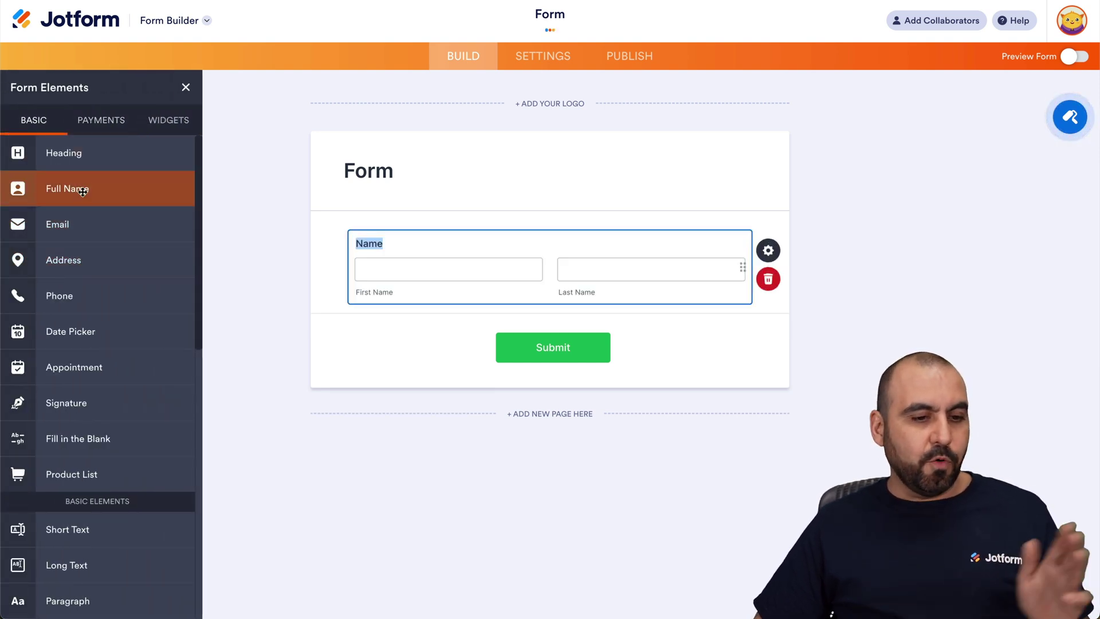
click(75, 305)
click(66, 224)
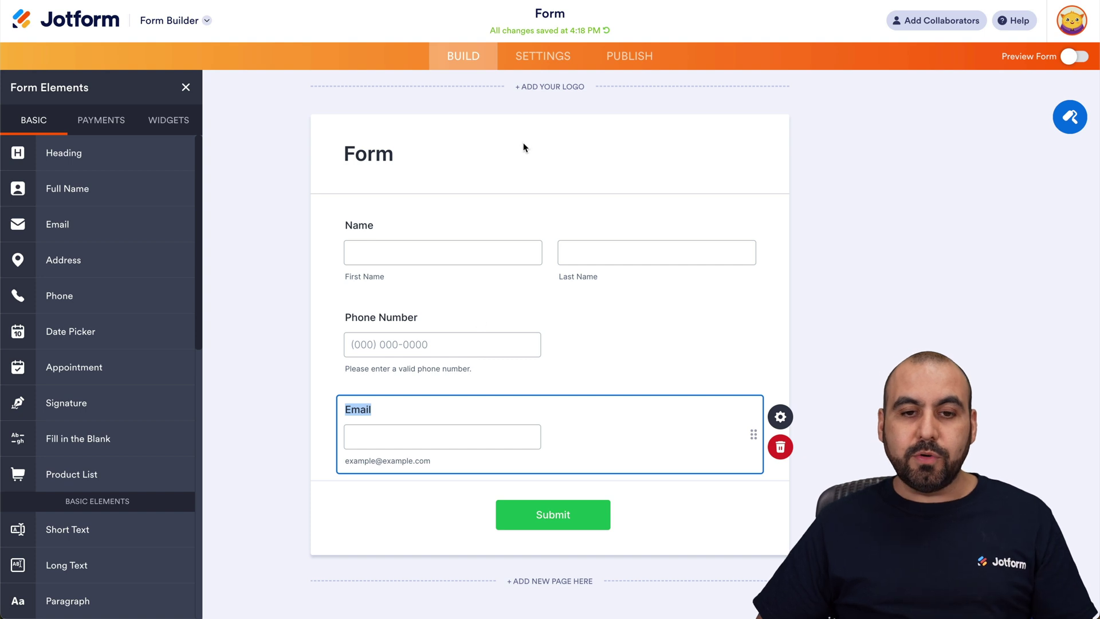
Search the form's integrations for 'webhook' and open the WebHooks integration.
click(542, 60)
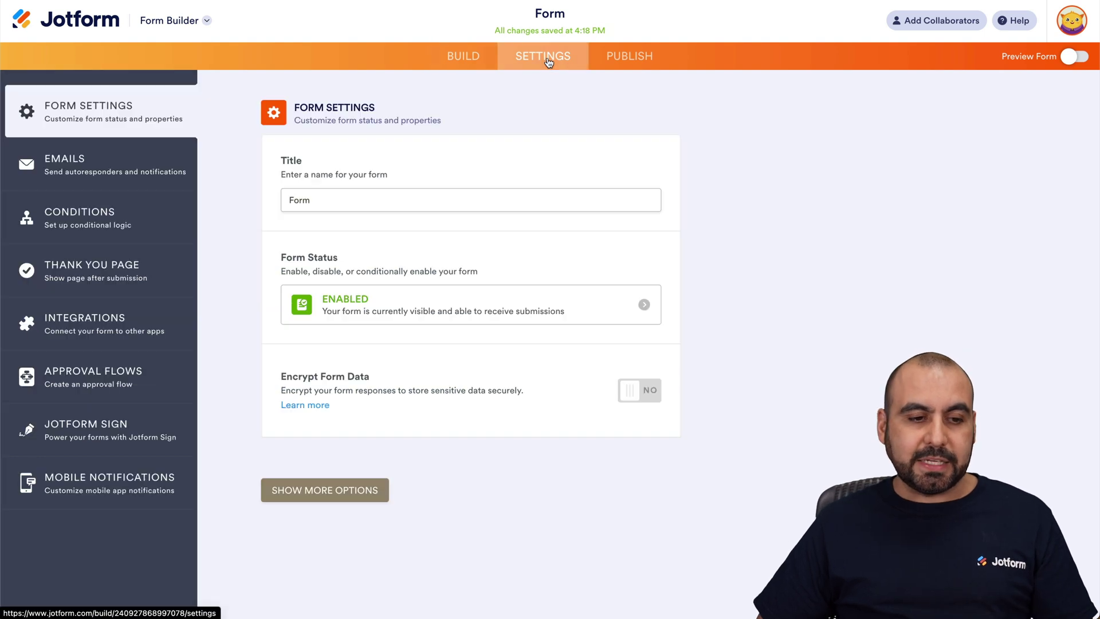
click(118, 321)
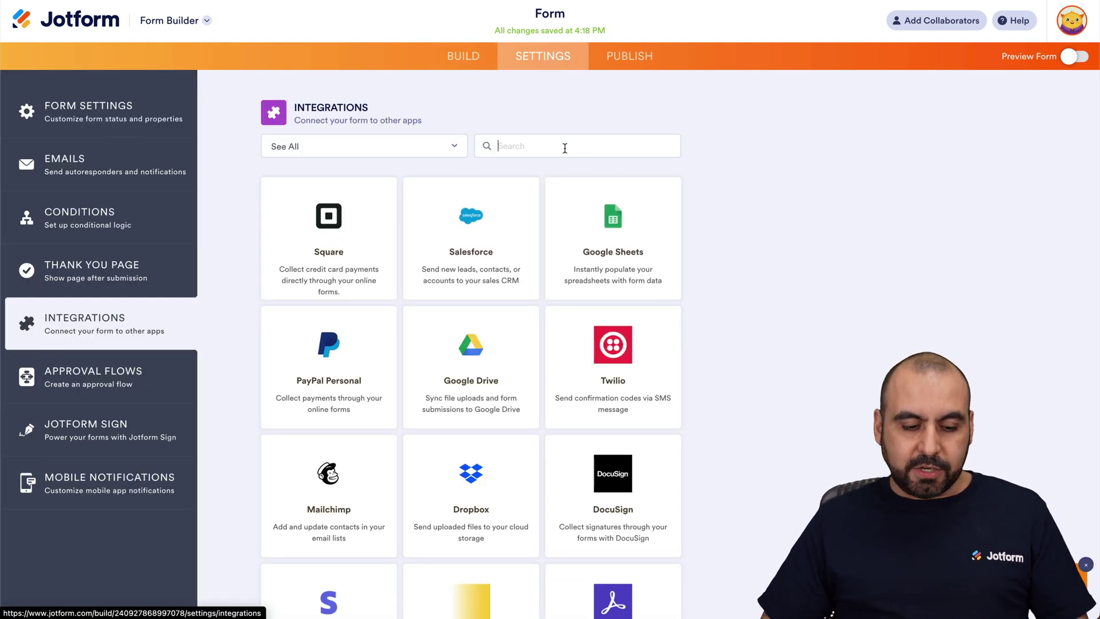
click(565, 147)
text(webhook)
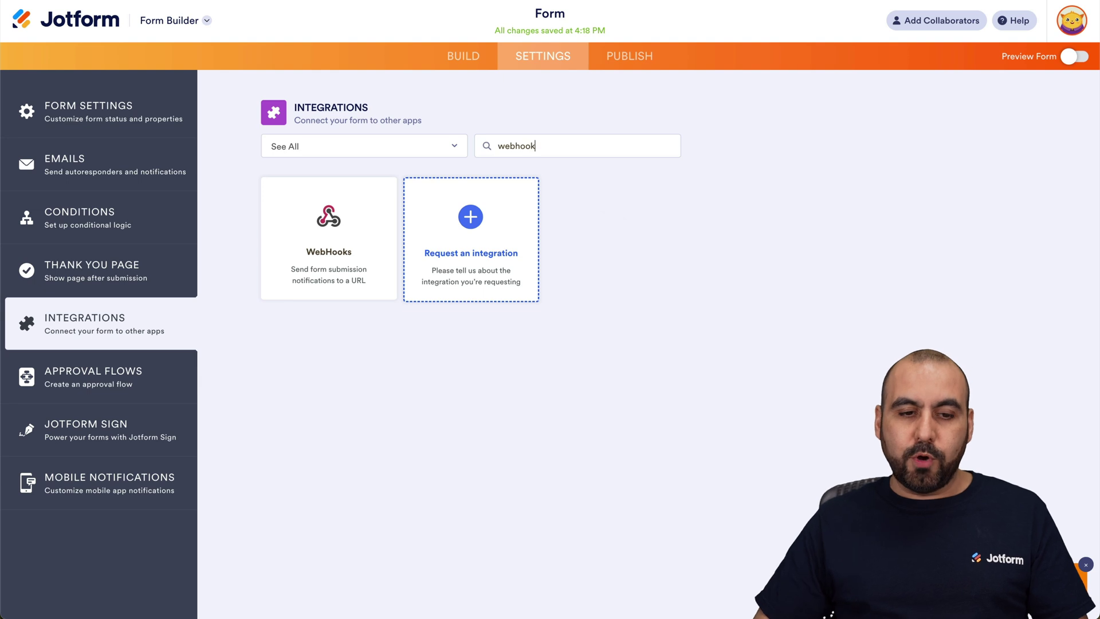
click(329, 248)
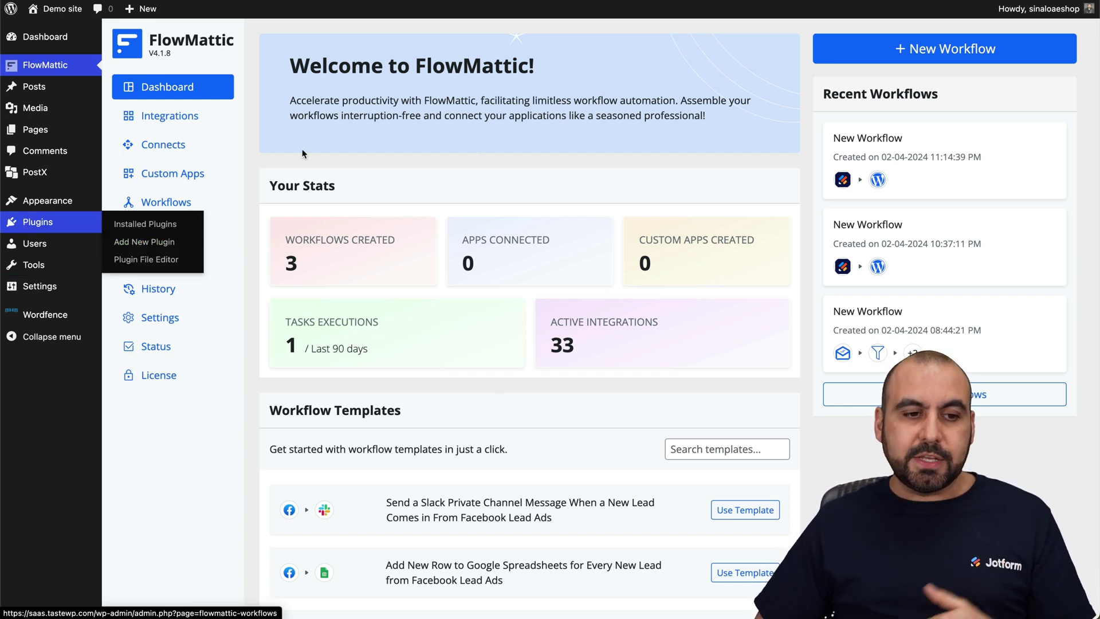
Confirm Jotform shows Installed in FlowMattic Integrations, then go to Workflows.
click(192, 122)
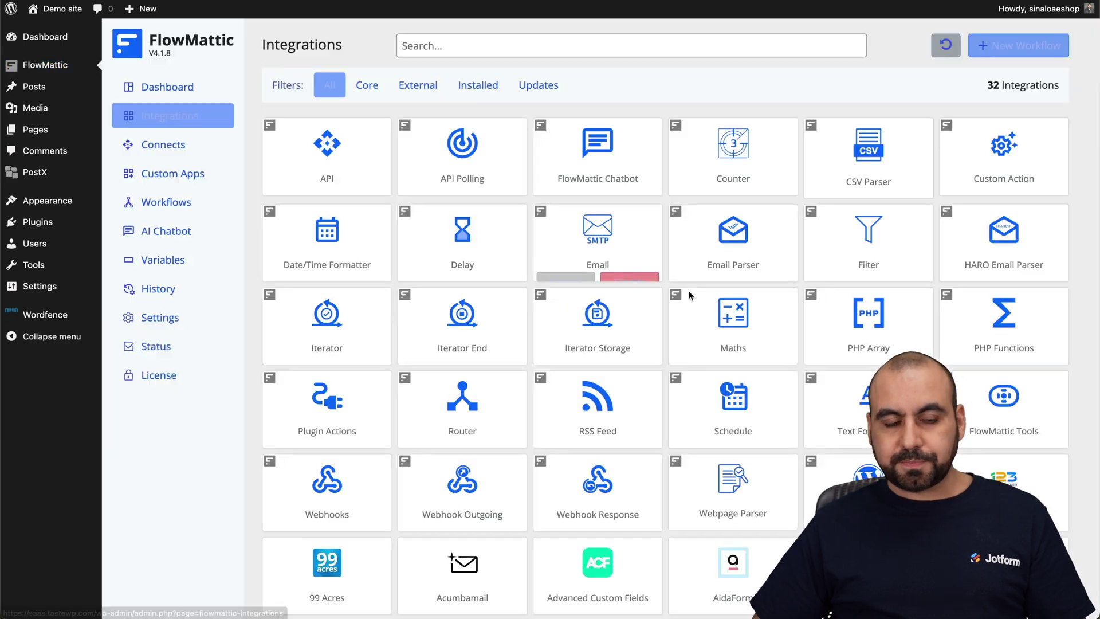
scroll(689, 295, down, 15)
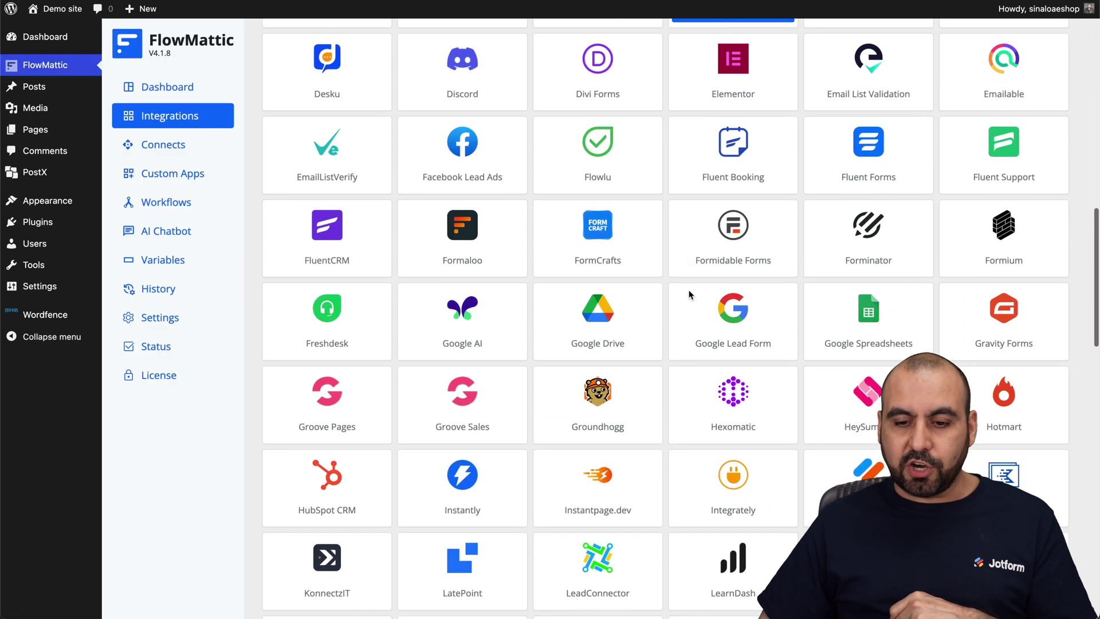
scroll(689, 295, down, 7)
scroll(891, 150, up, 2)
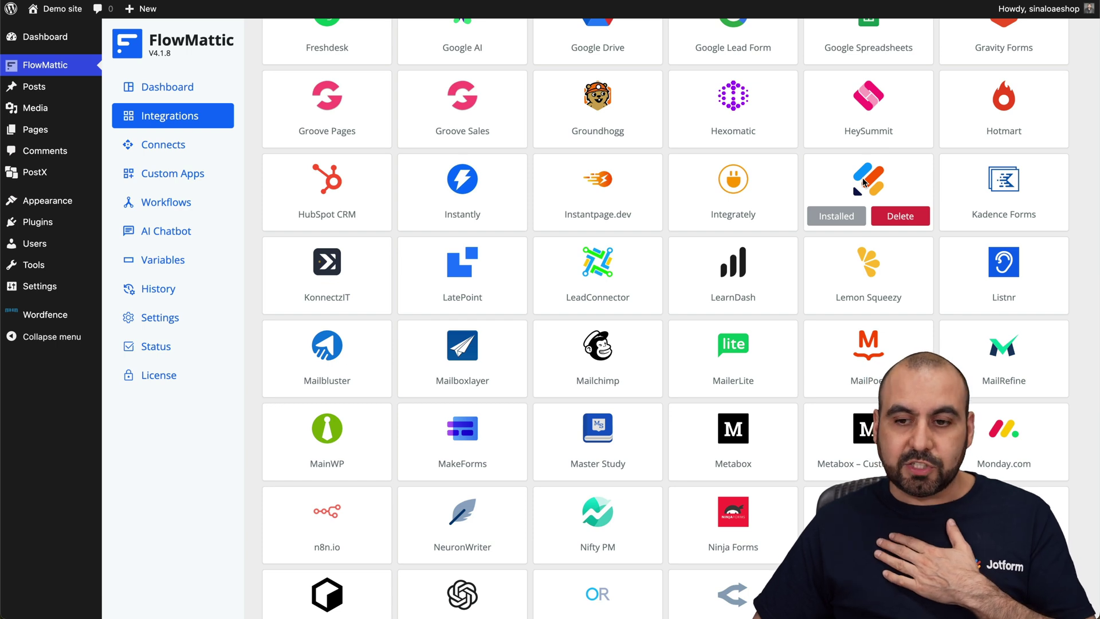
mouse_move(989, 221)
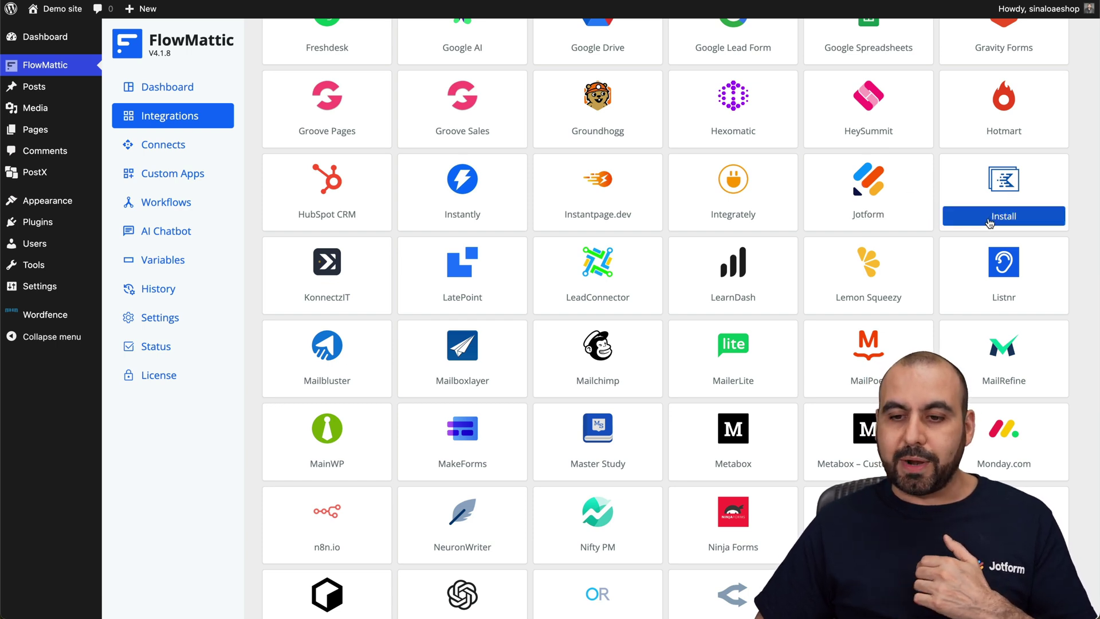
scroll(317, 150, up, 4)
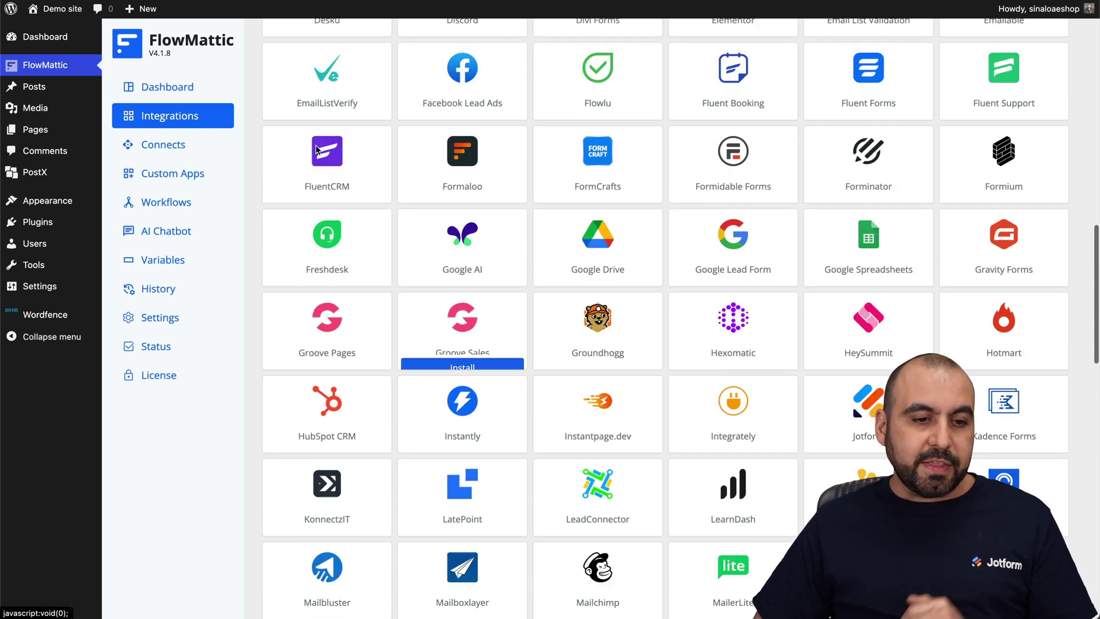
click(156, 209)
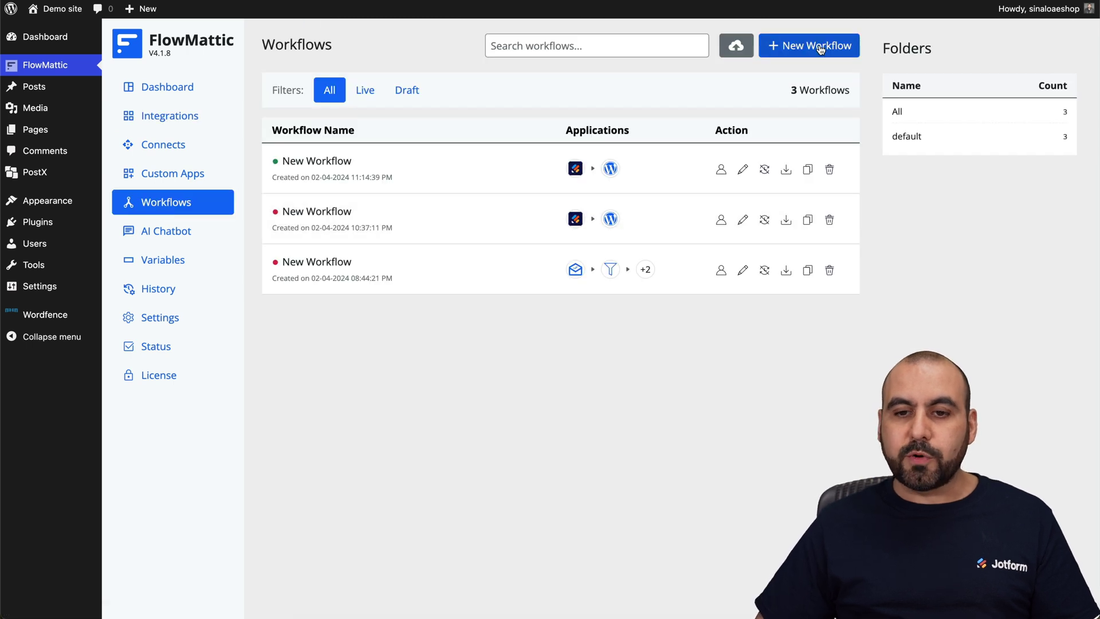
Create a workflow triggered by Jotform's New Form Submission and copy its webhook URL.
click(820, 49)
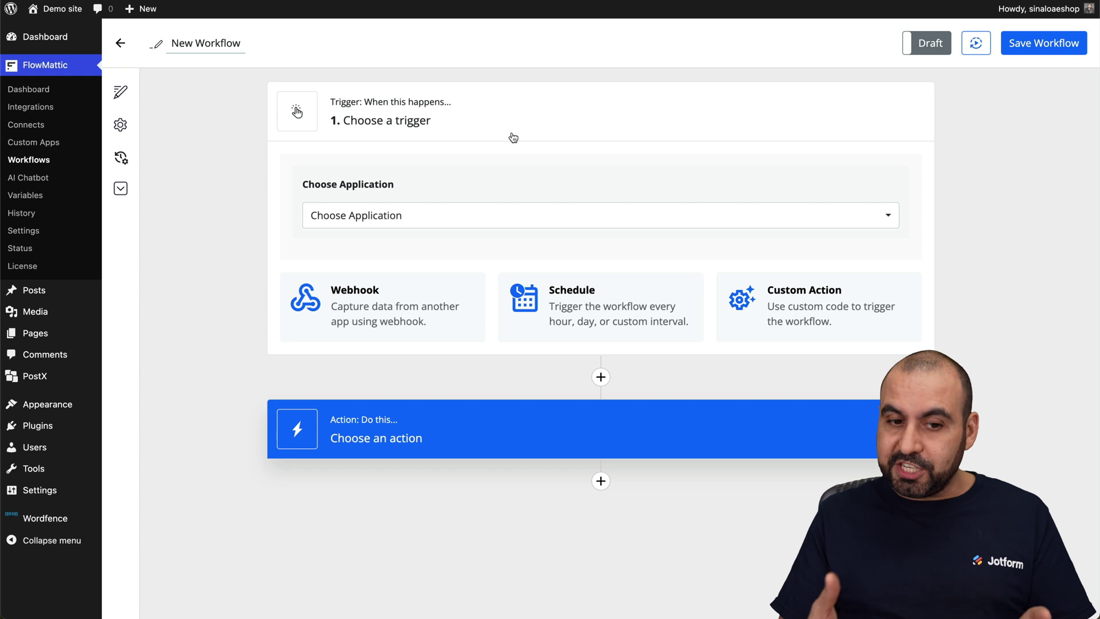
click(380, 215)
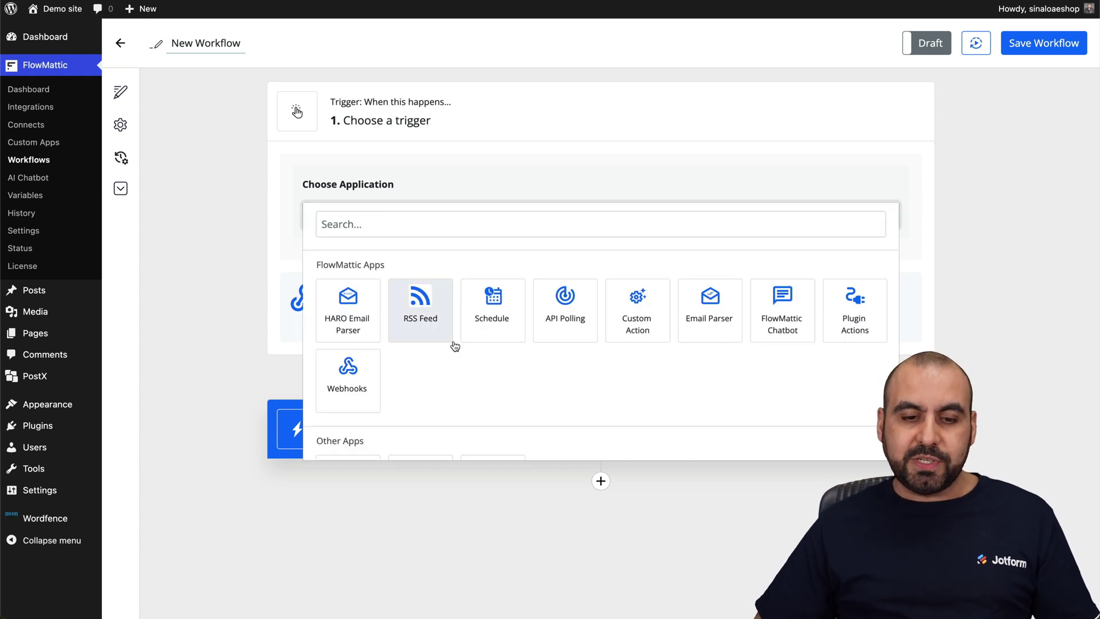
scroll(447, 349, down, 2)
click(494, 418)
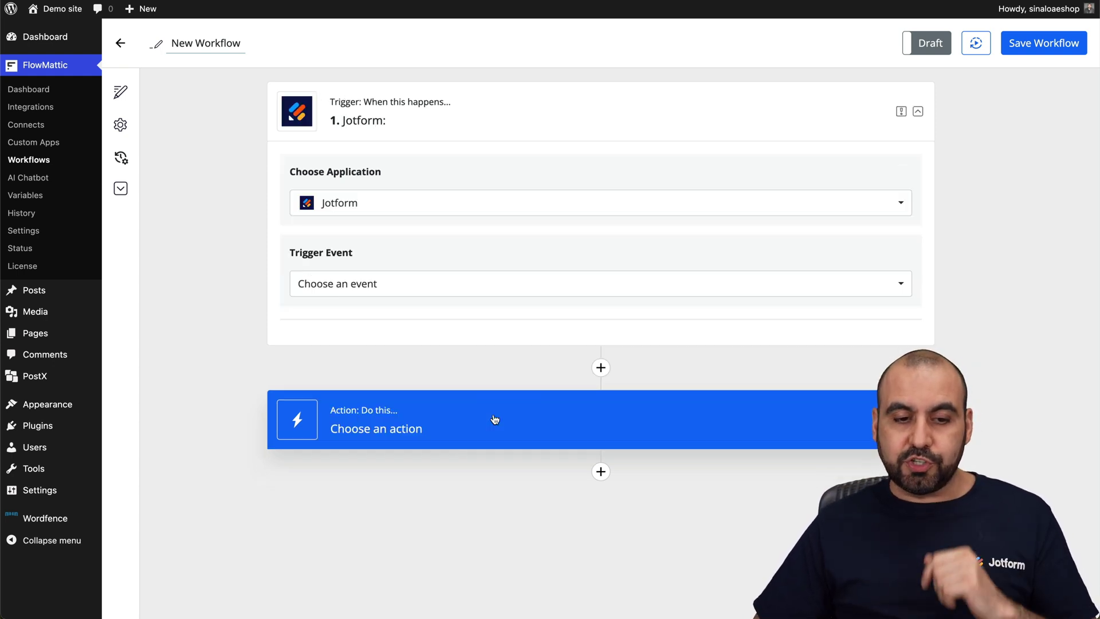
click(351, 286)
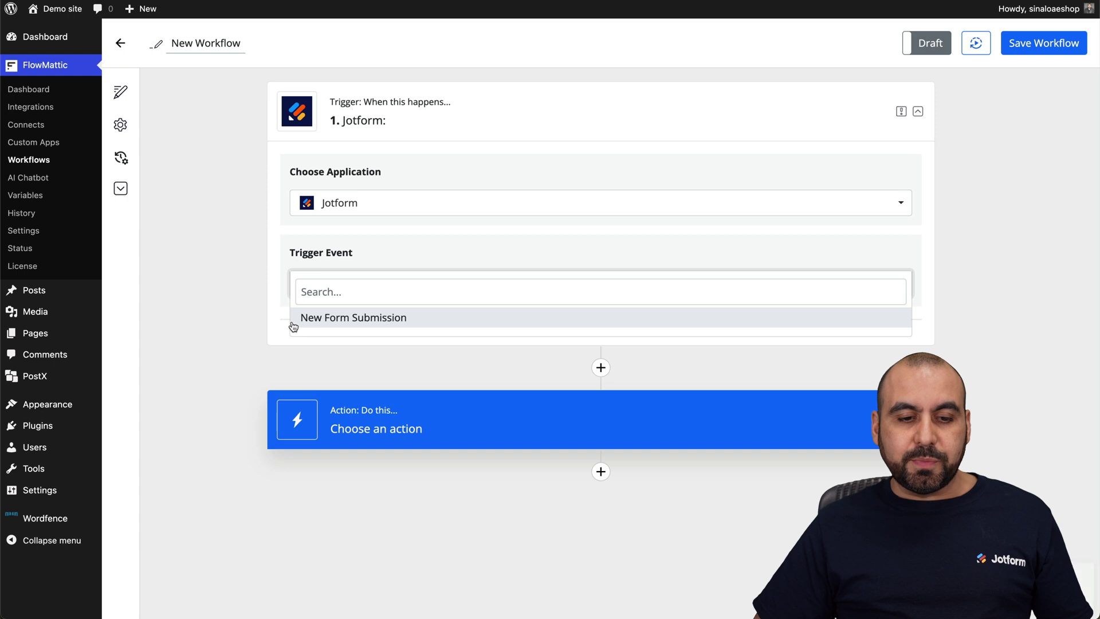
click(403, 316)
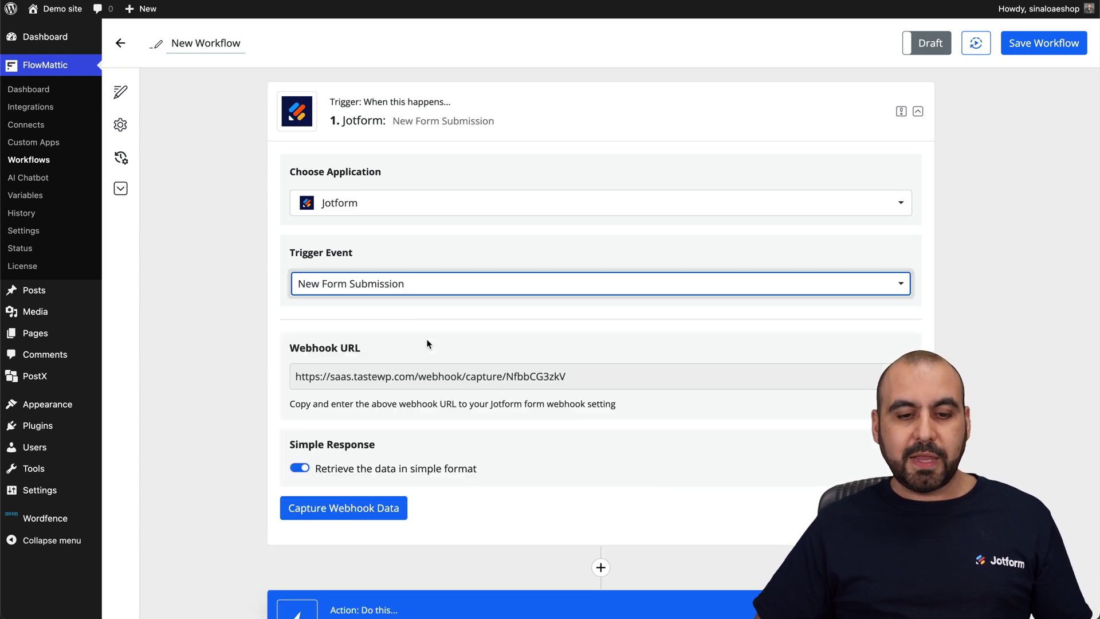
scroll(426, 339, down, 2)
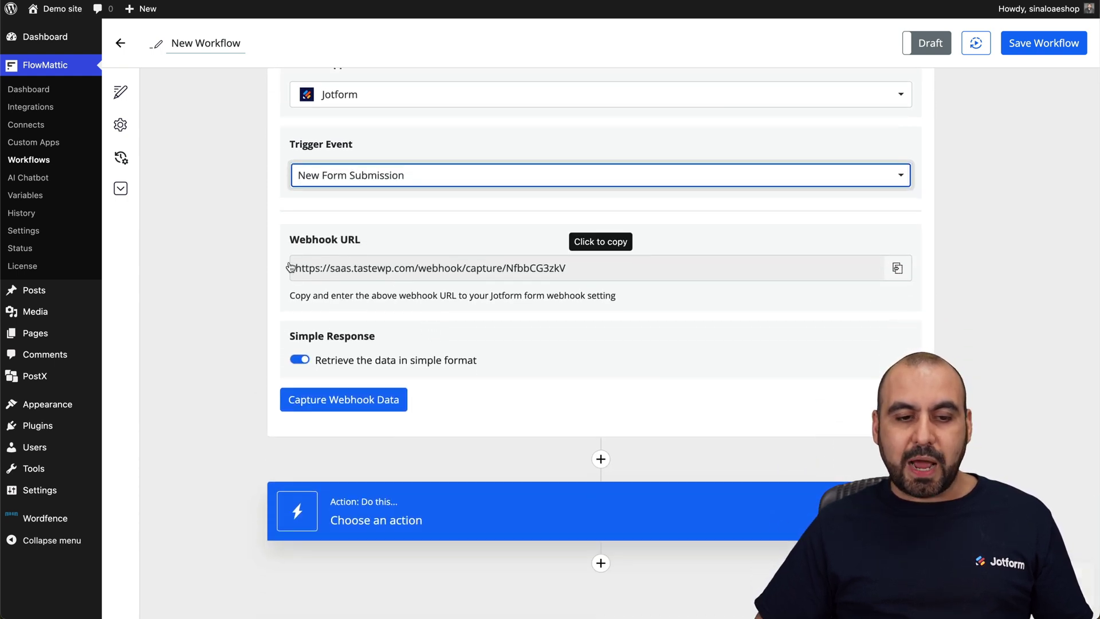
click(898, 269)
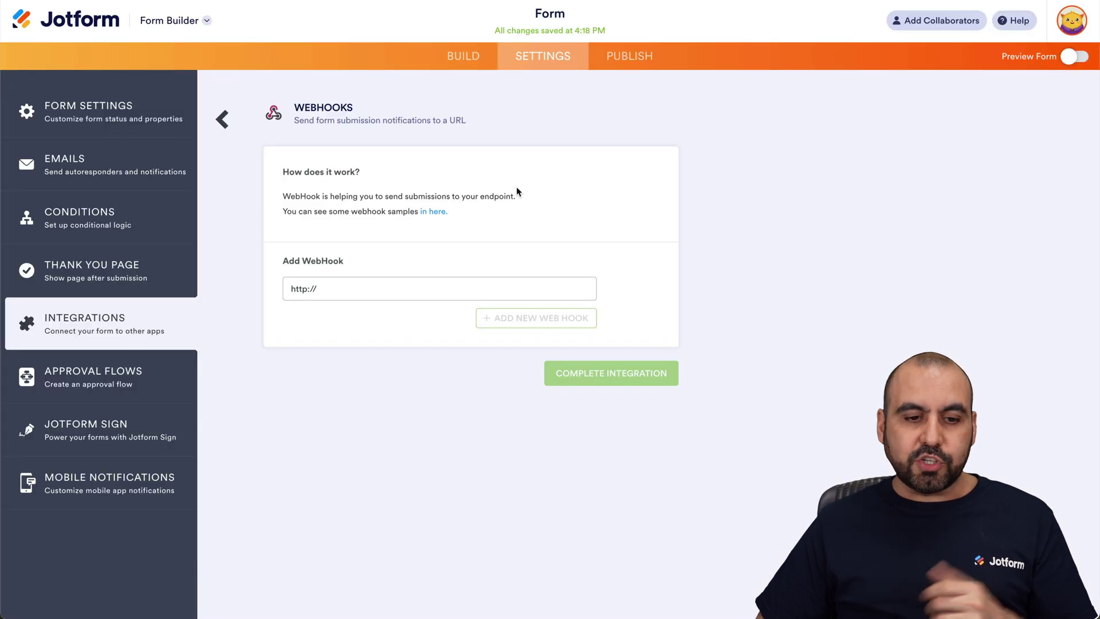
Add FlowMattic's webhook URL as a Jotform WebHook and turn on Preview Form.
drag(376, 283, 211, 283)
key(ctrl+v)
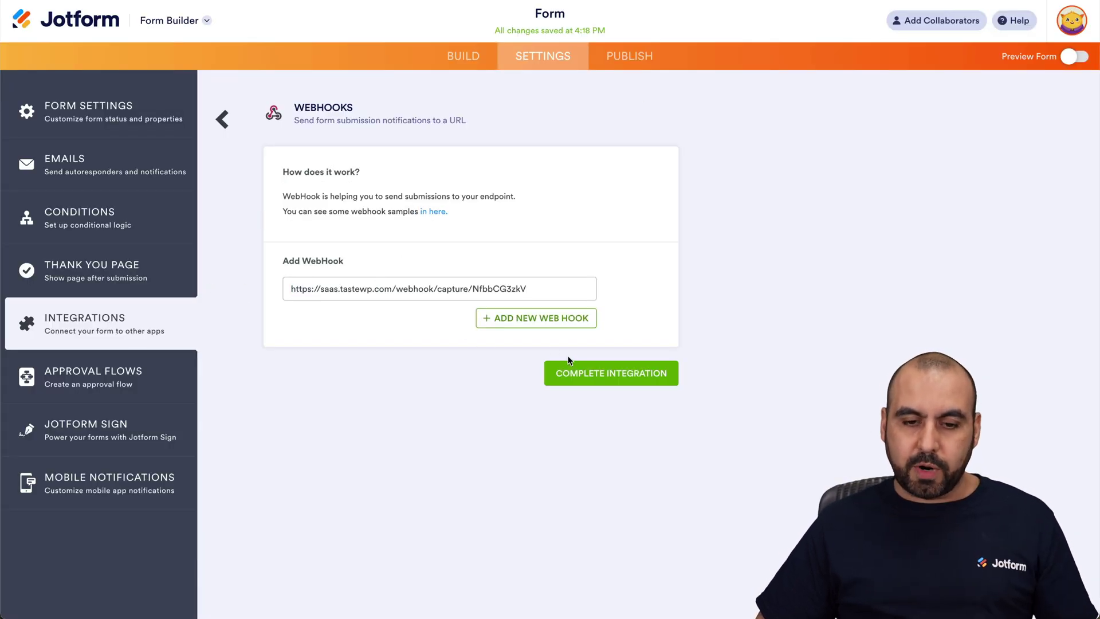
click(573, 373)
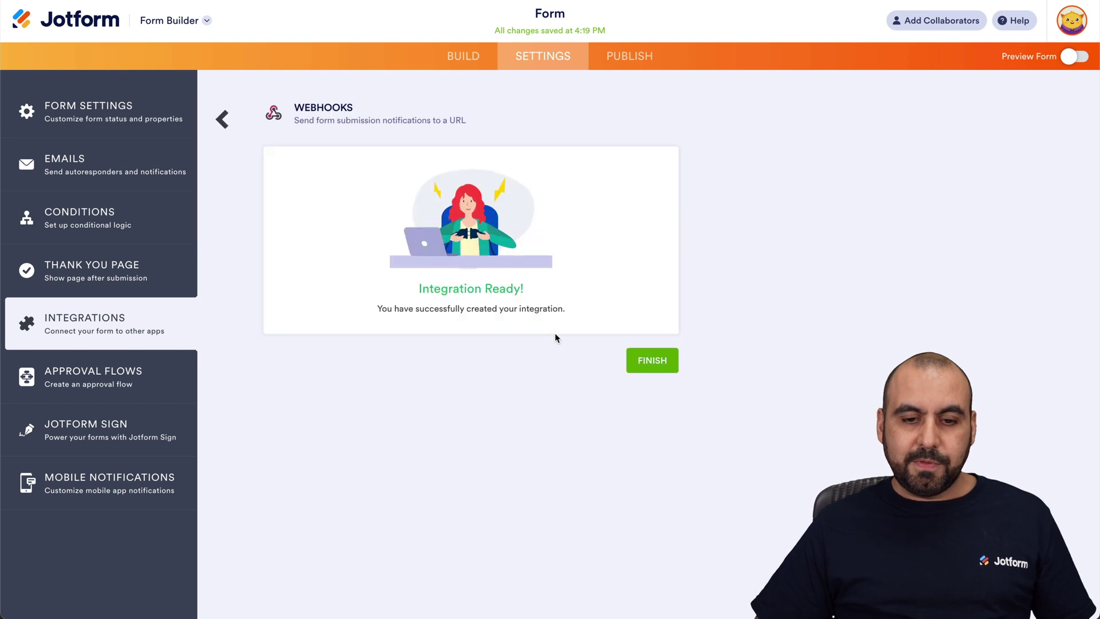
click(650, 361)
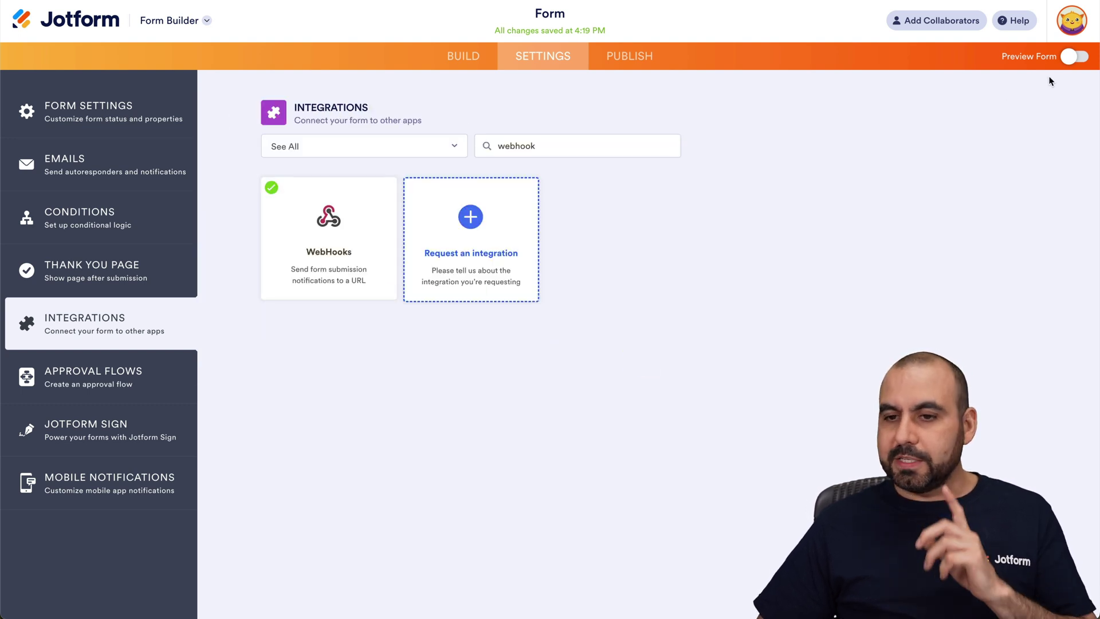
click(1074, 57)
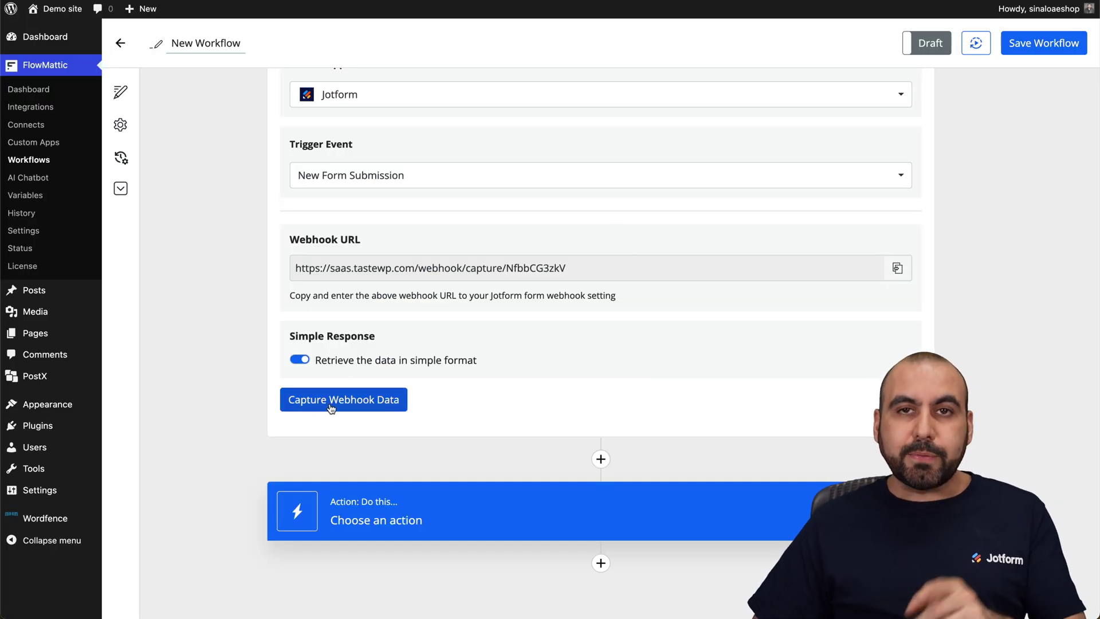
Capture webhook data with Simple Response switched off, then re-capture the response.
click(342, 409)
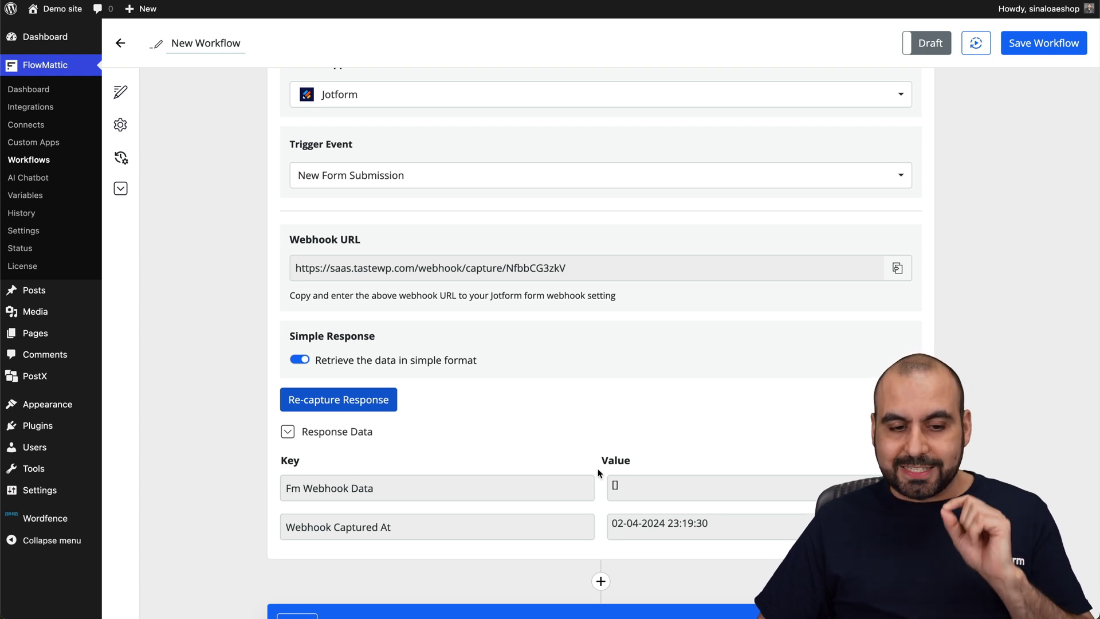
click(299, 359)
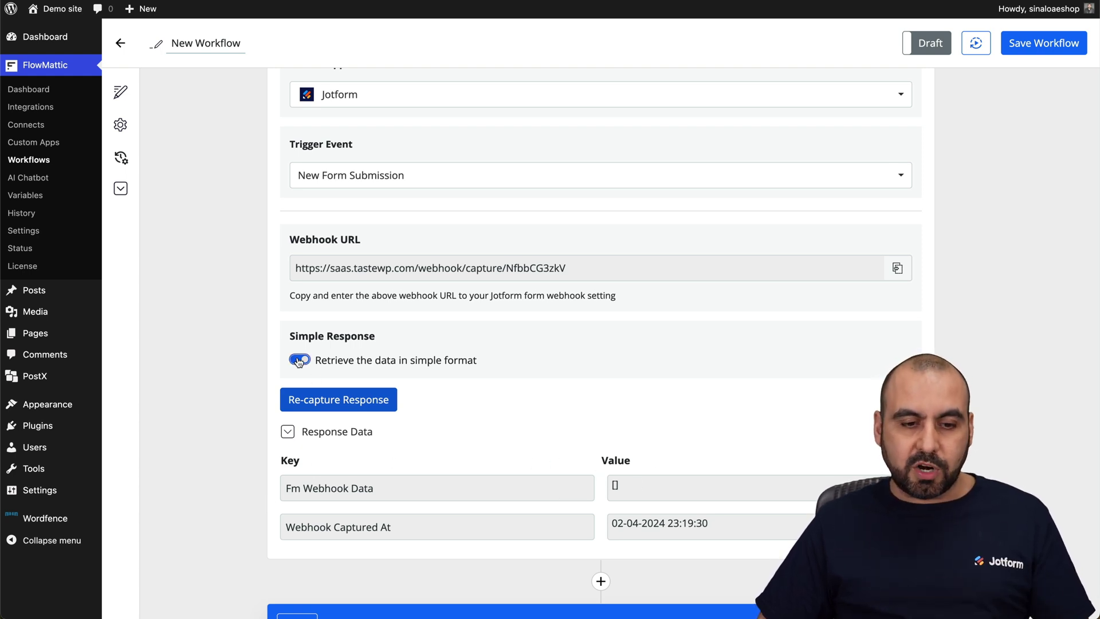
click(325, 404)
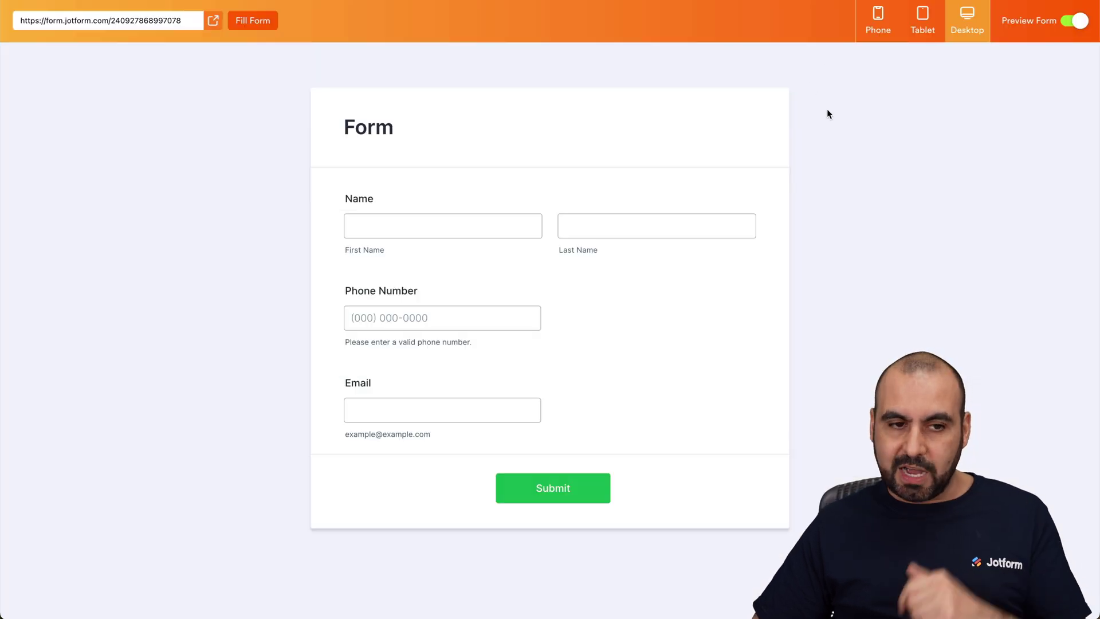
Enter a sample first and last name, phone number and email, then submit.
click(422, 229)
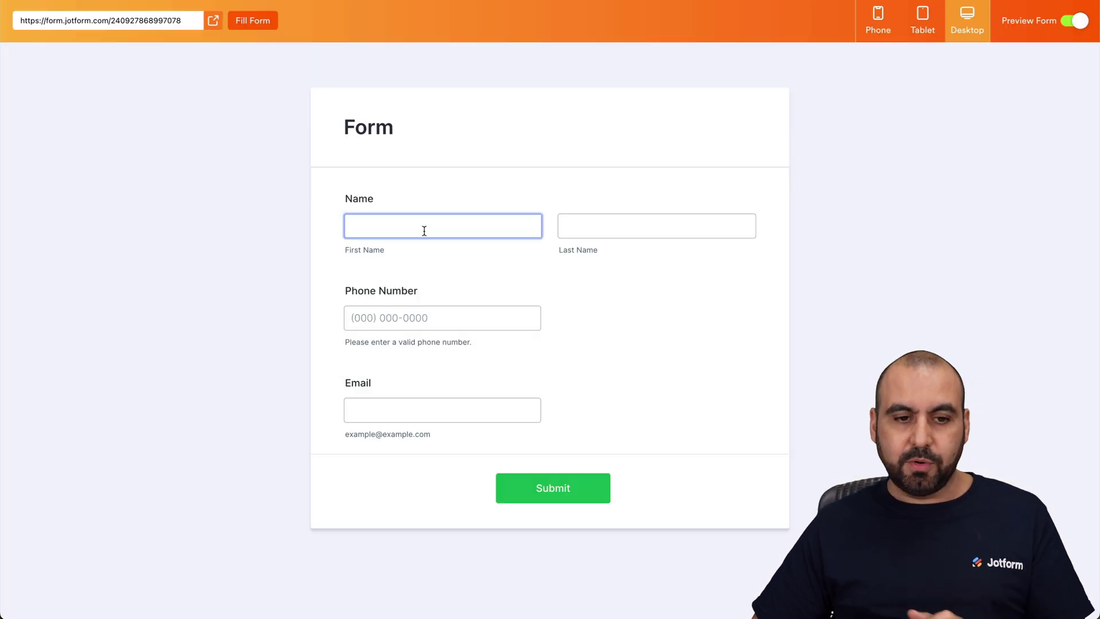
key(Tab)
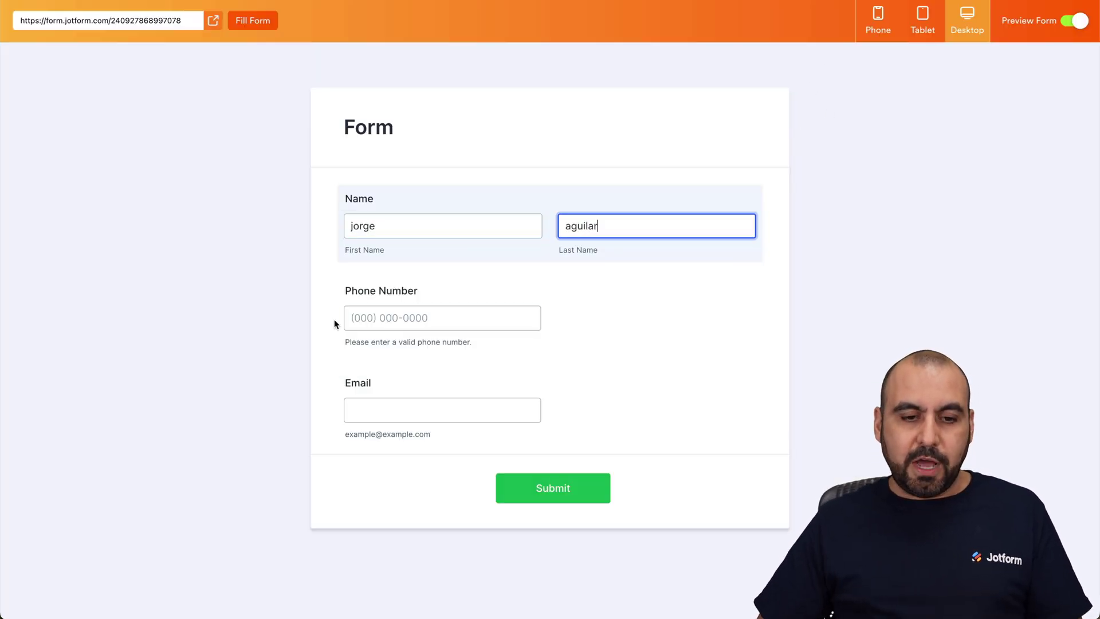
click(349, 319)
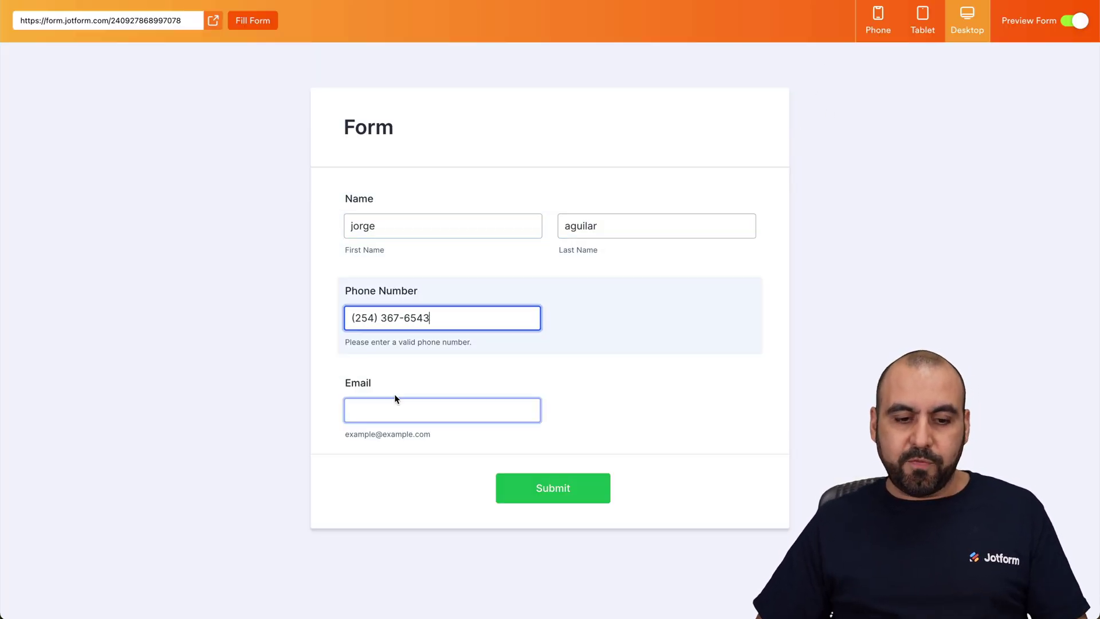
click(407, 410)
text(test@test.com)
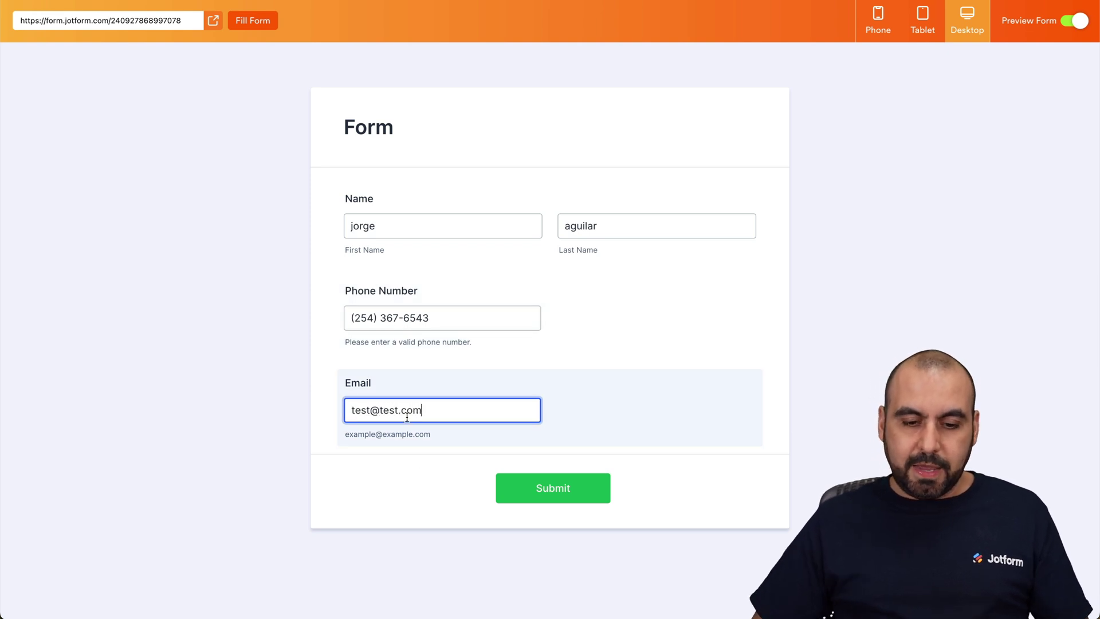
click(534, 472)
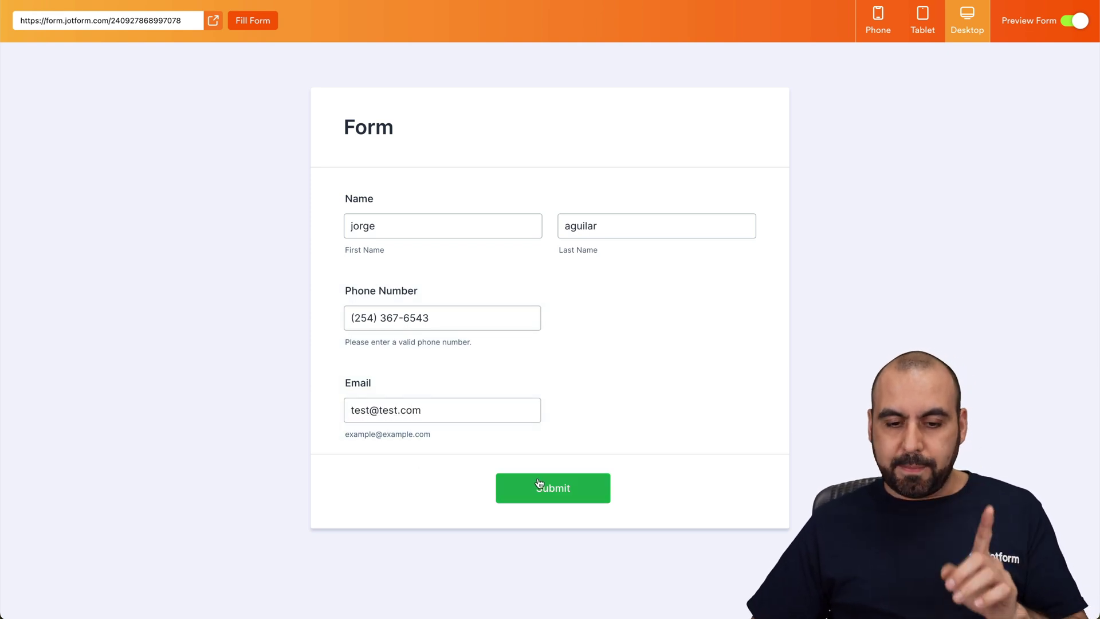
click(536, 479)
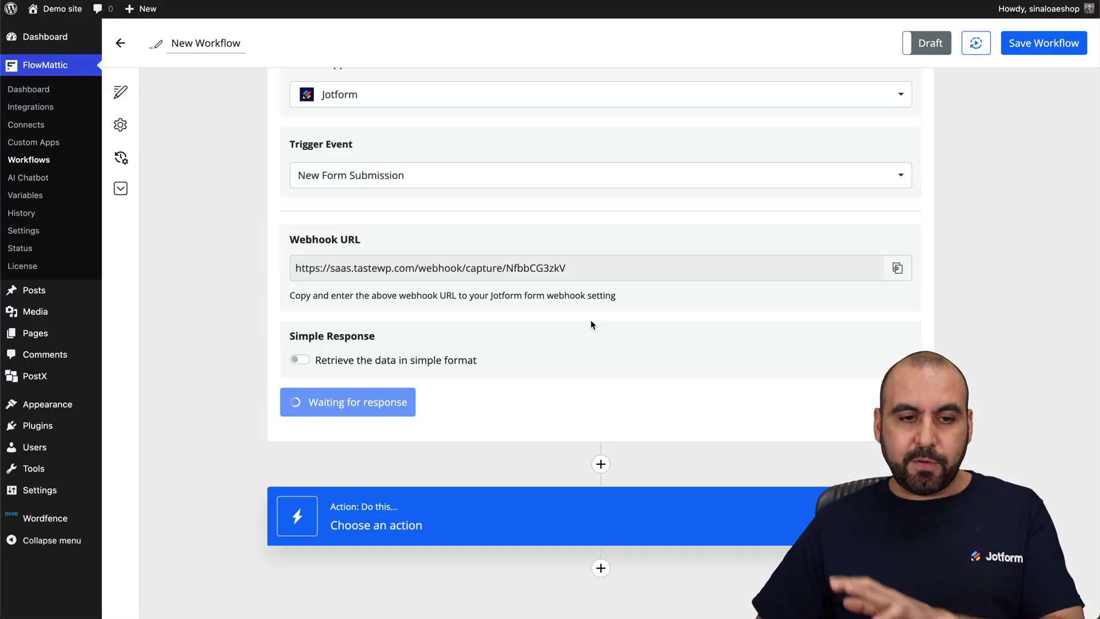
Review the captured Response Data, enlarging the Pretty field to check name, phone and email.
scroll(588, 362, down, 4)
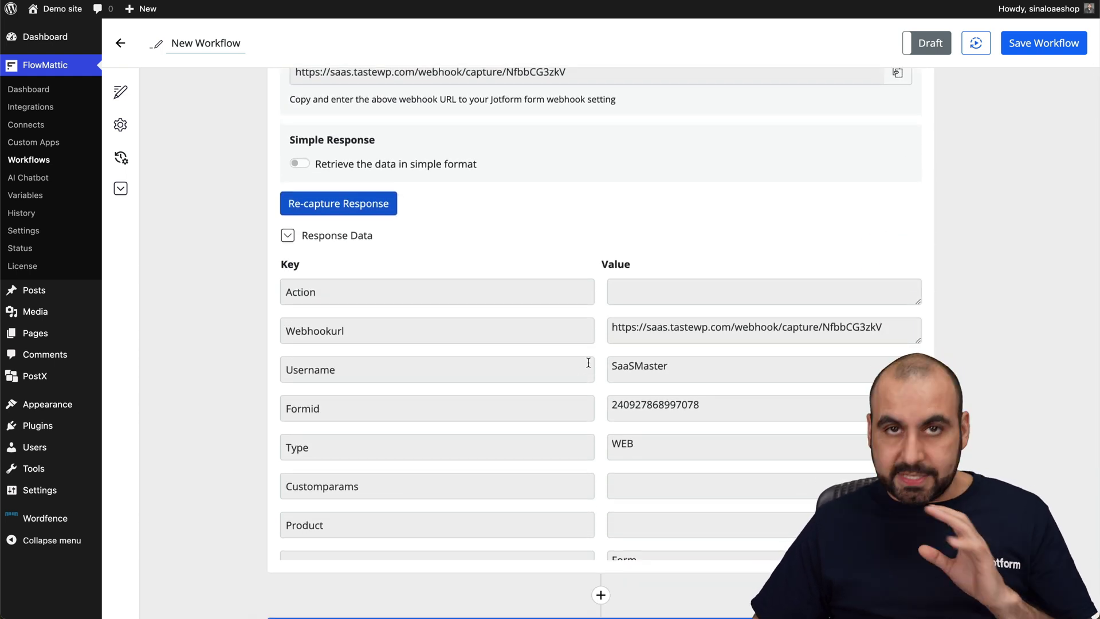
scroll(588, 362, down, 2)
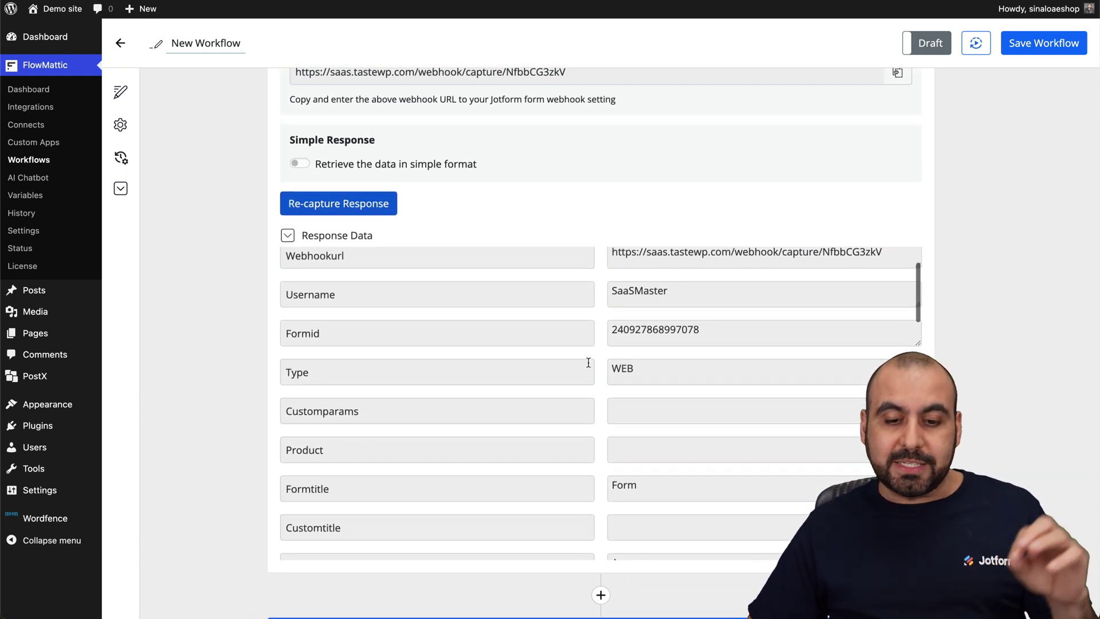
scroll(588, 362, down, 15)
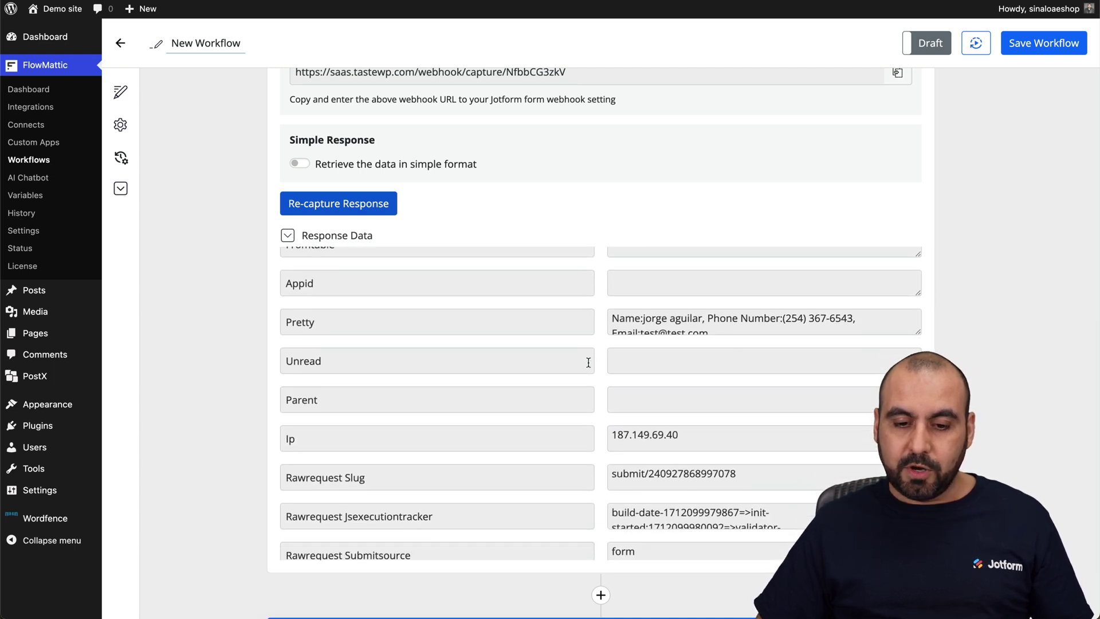
scroll(588, 362, down, 3)
scroll(587, 362, up, 3)
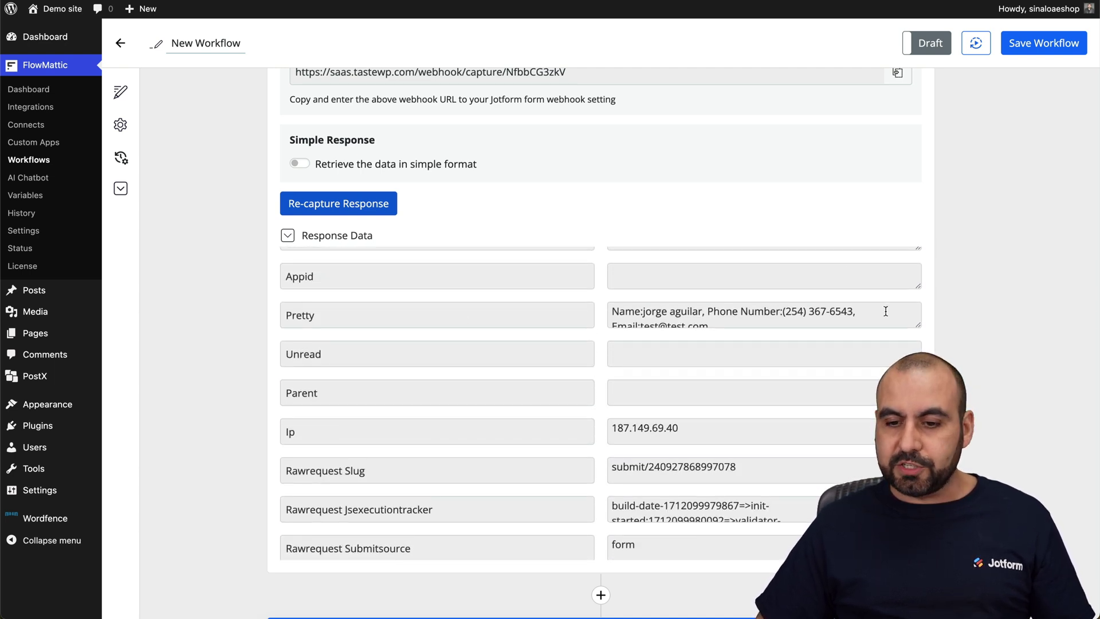
drag(914, 324, 915, 337)
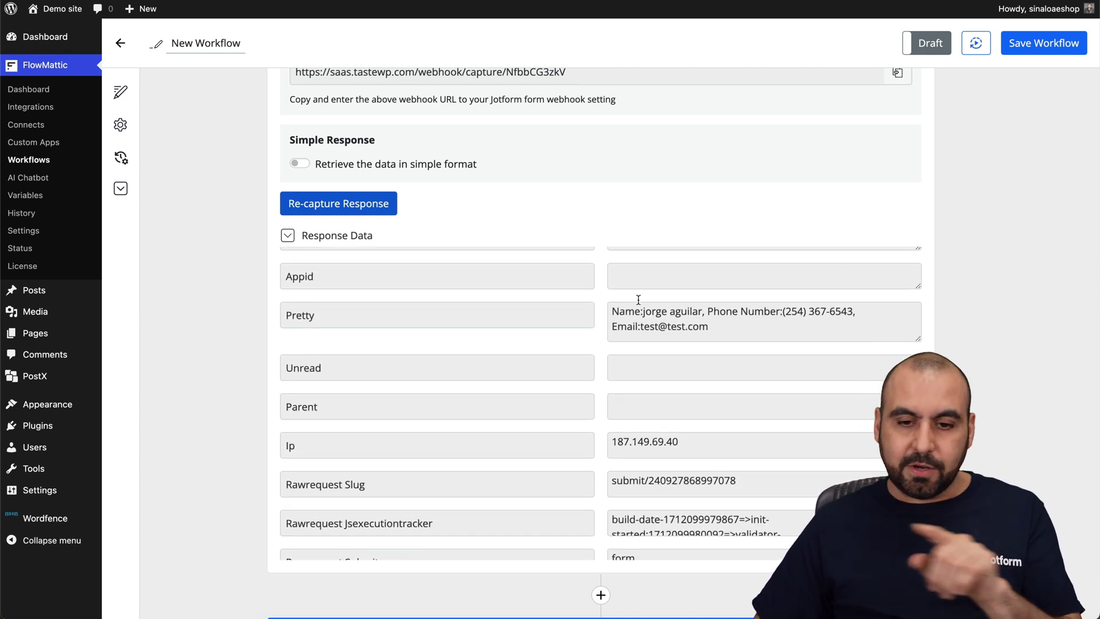
scroll(624, 395, down, 5)
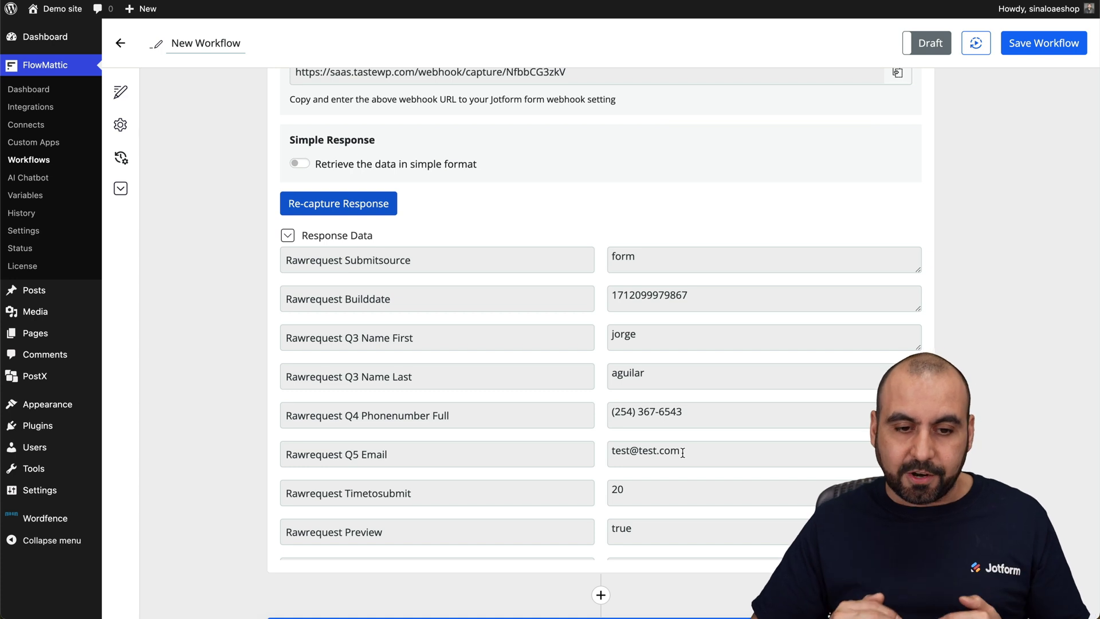
scroll(682, 452, down, 3)
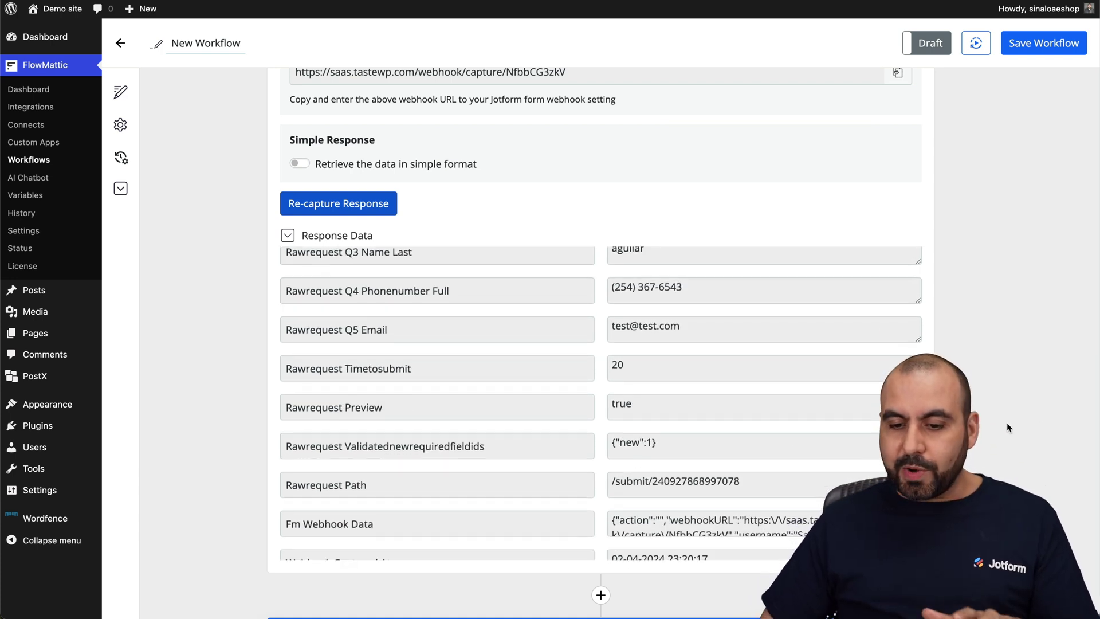
scroll(1008, 428, down, 7)
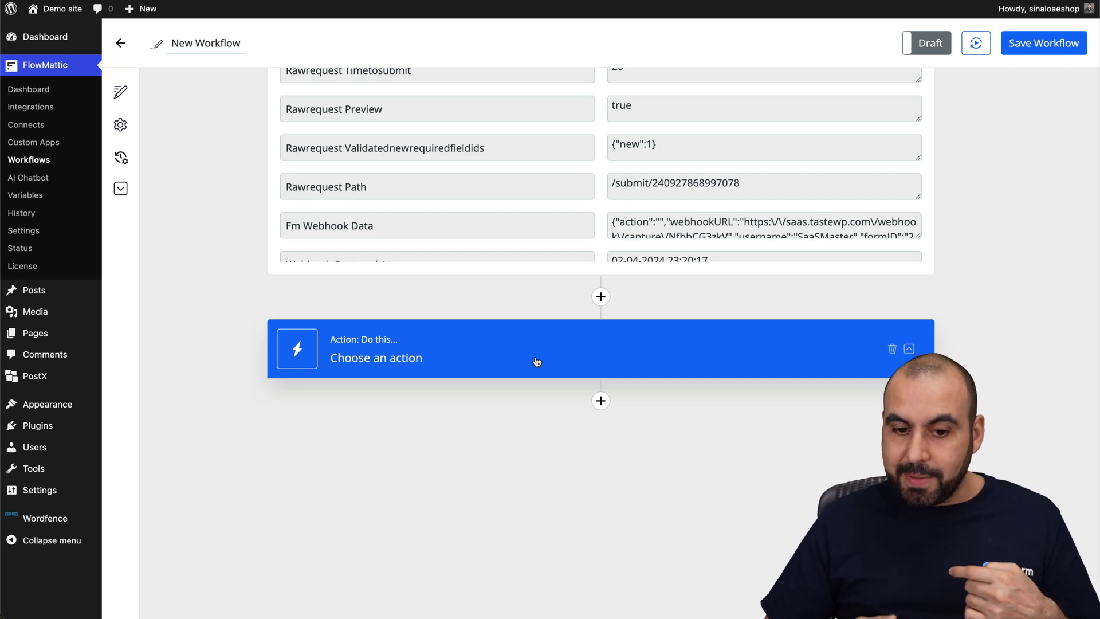
Set up the empty action step with WordPress chosen from Other Apps.
click(536, 362)
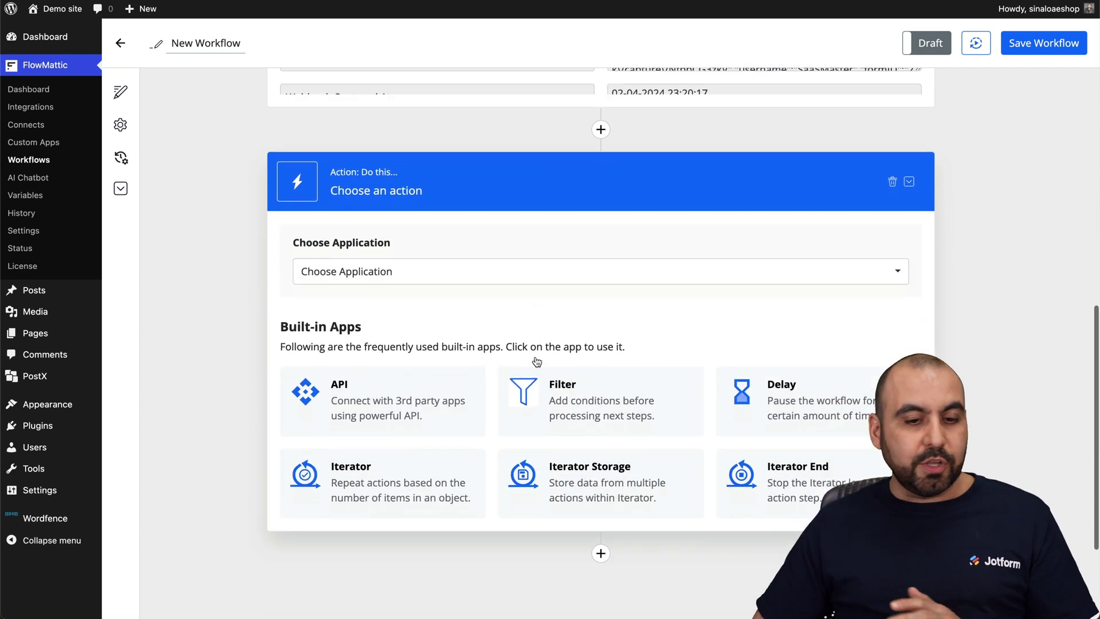
click(553, 234)
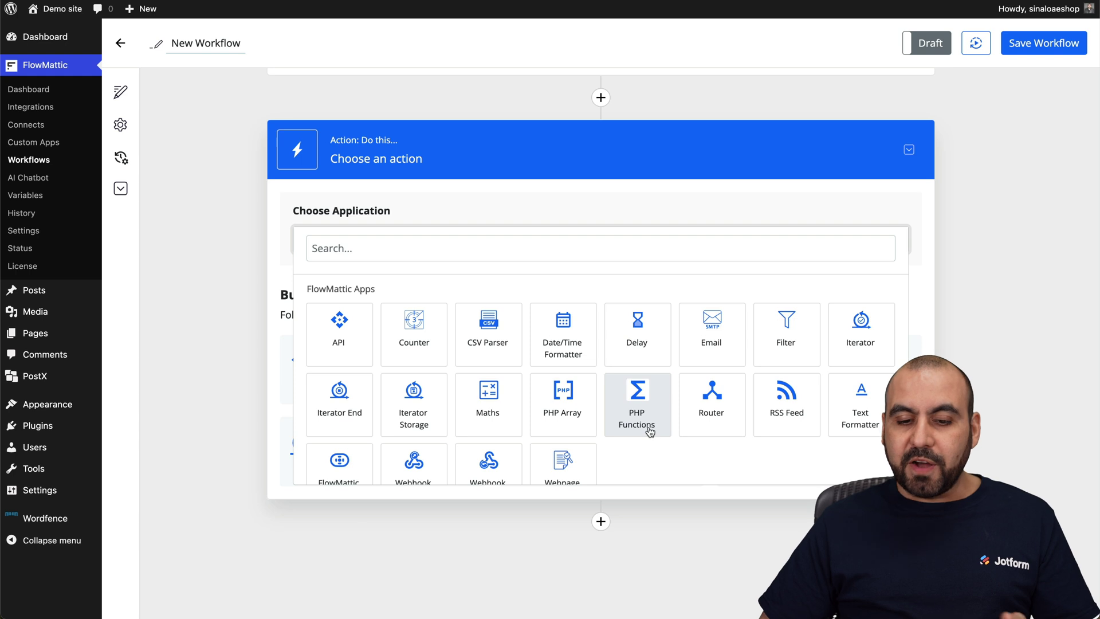
scroll(659, 458, down, 1)
scroll(658, 460, down, 3)
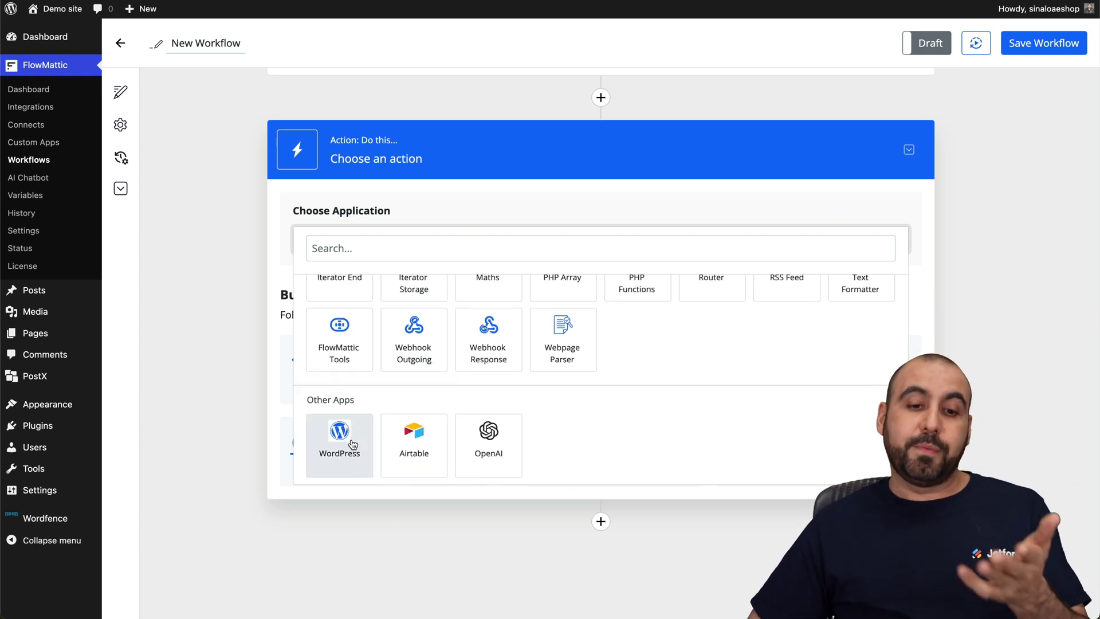
click(352, 439)
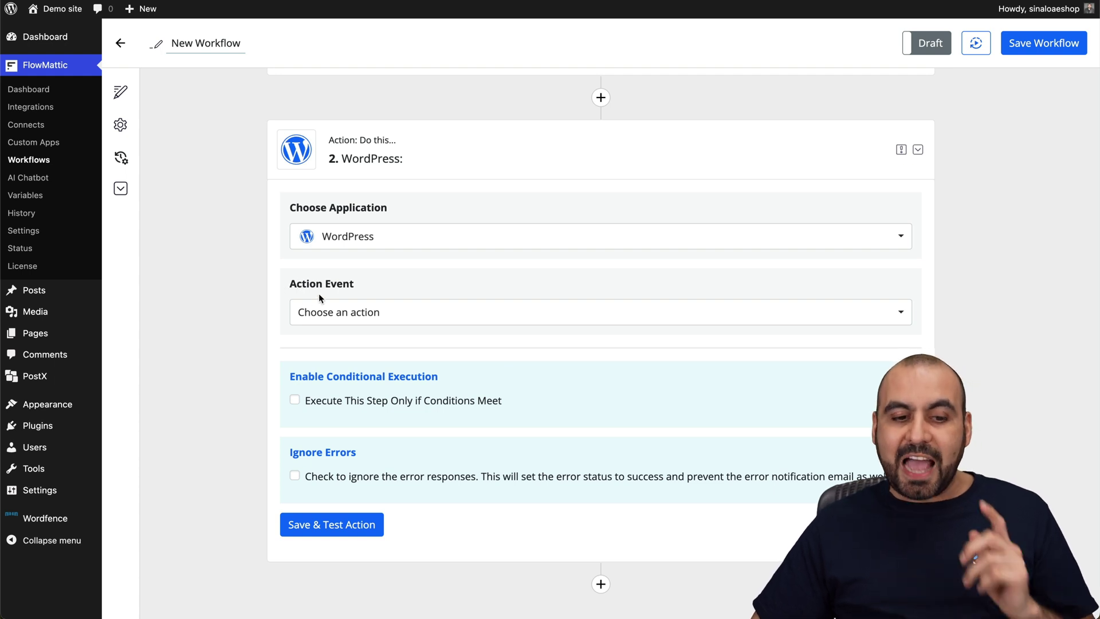
click(357, 312)
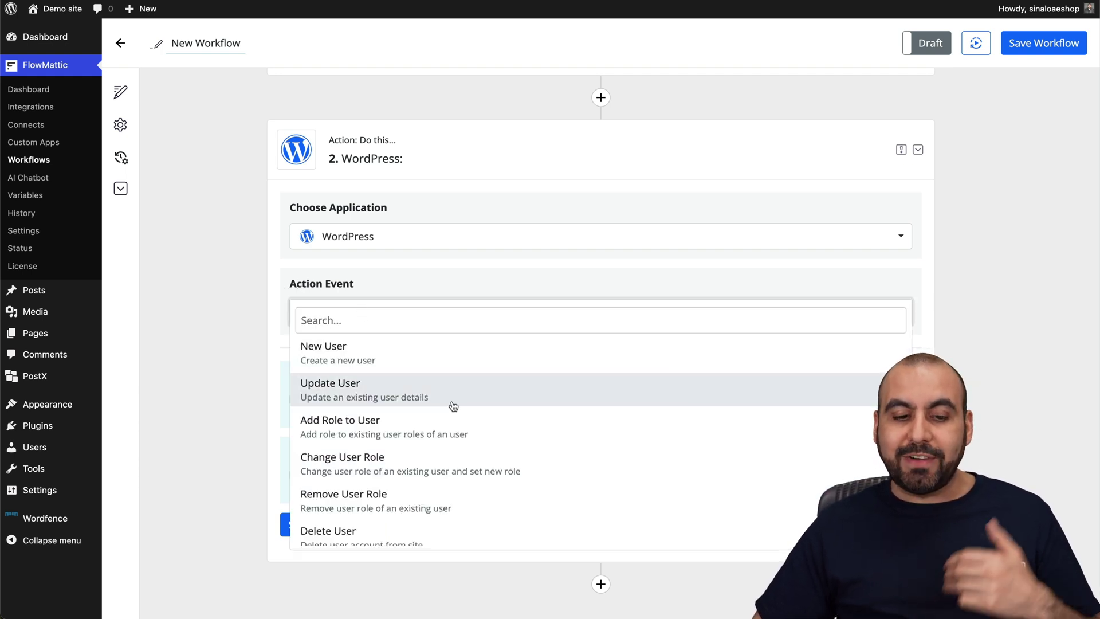
Scroll through the WordPress action events available for the step.
scroll(453, 406, down, 10)
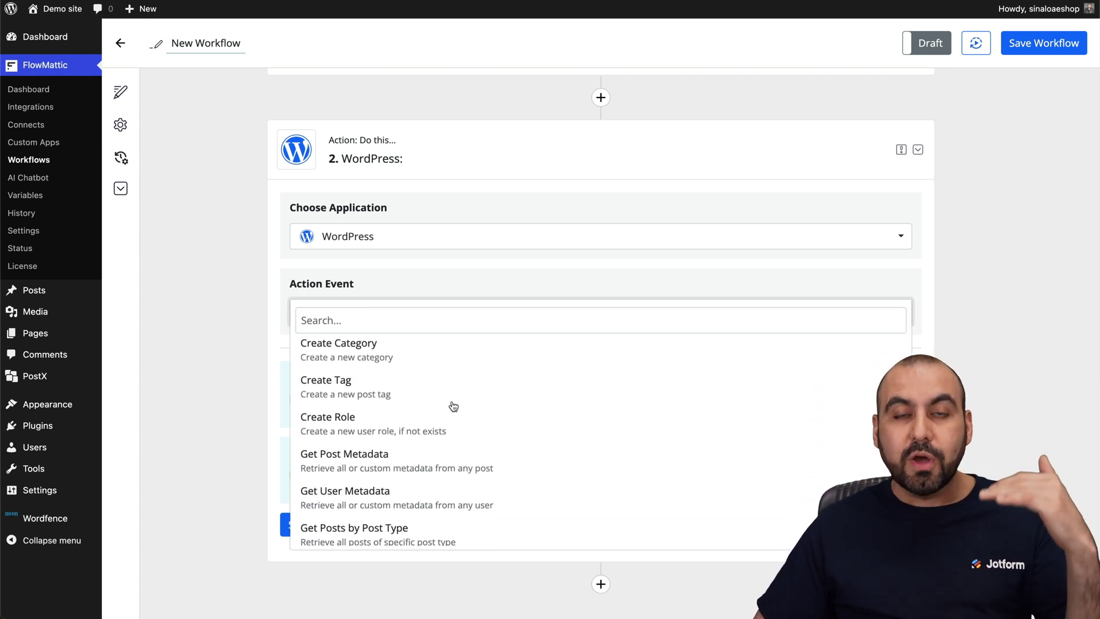
scroll(453, 406, down, 10)
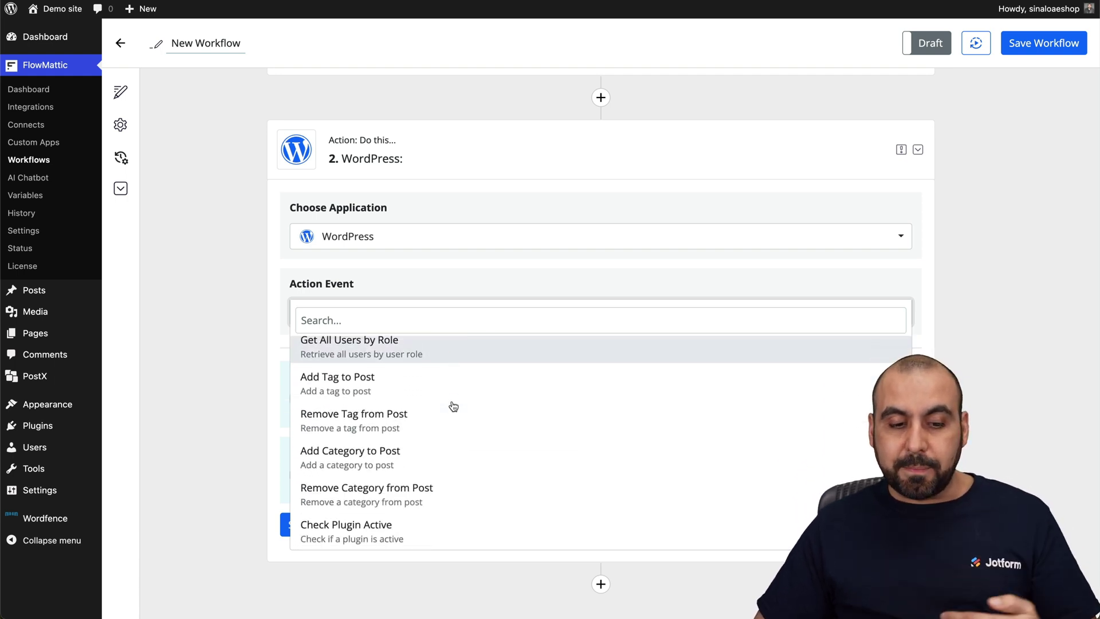
scroll(453, 406, down, 3)
scroll(453, 406, up, 20)
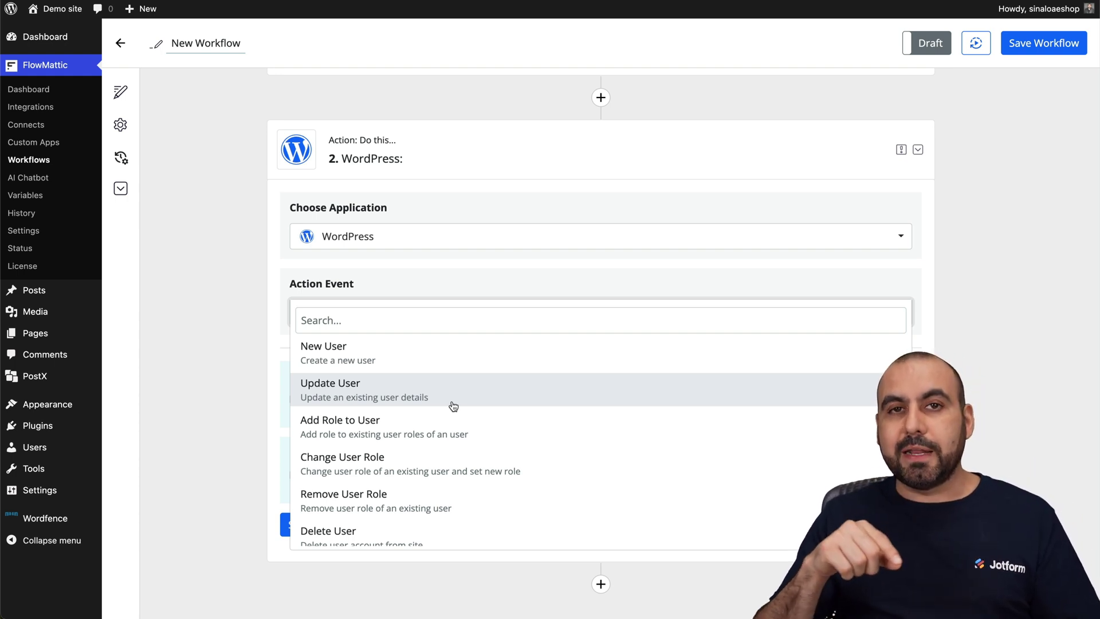
Choose New User as the action event and map Jotform's submitted email into Username and Email.
click(364, 361)
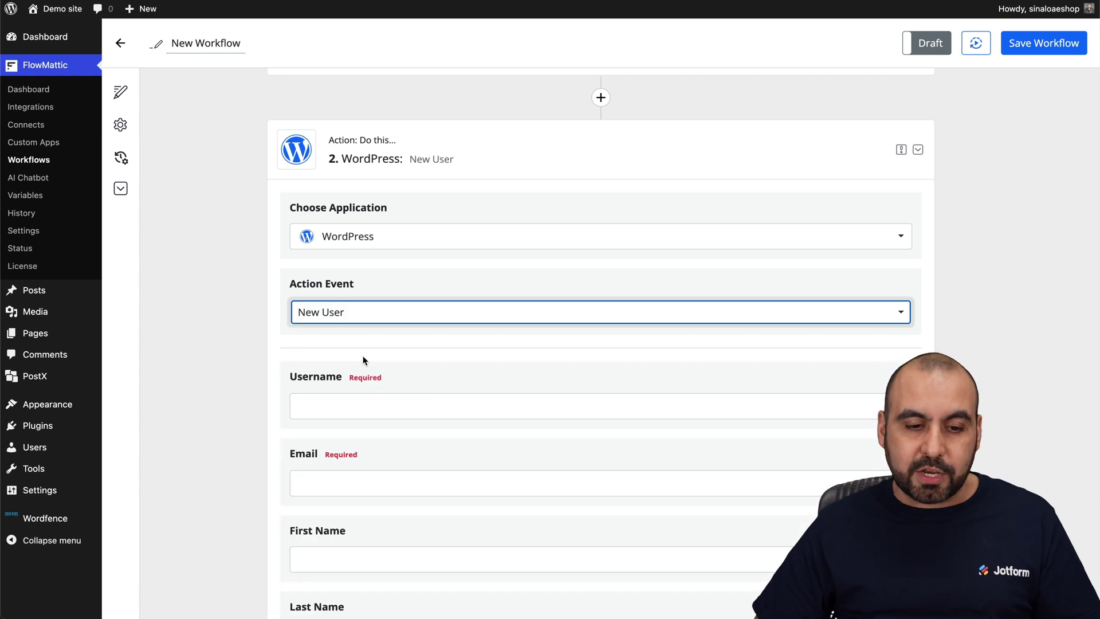
scroll(449, 375, down, 3)
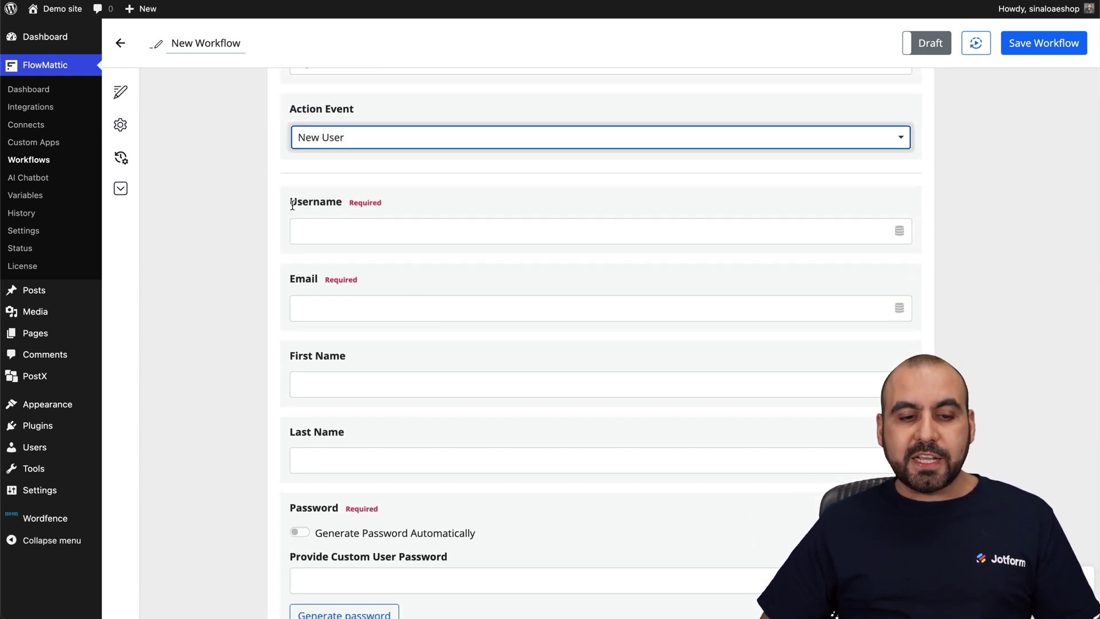
click(398, 230)
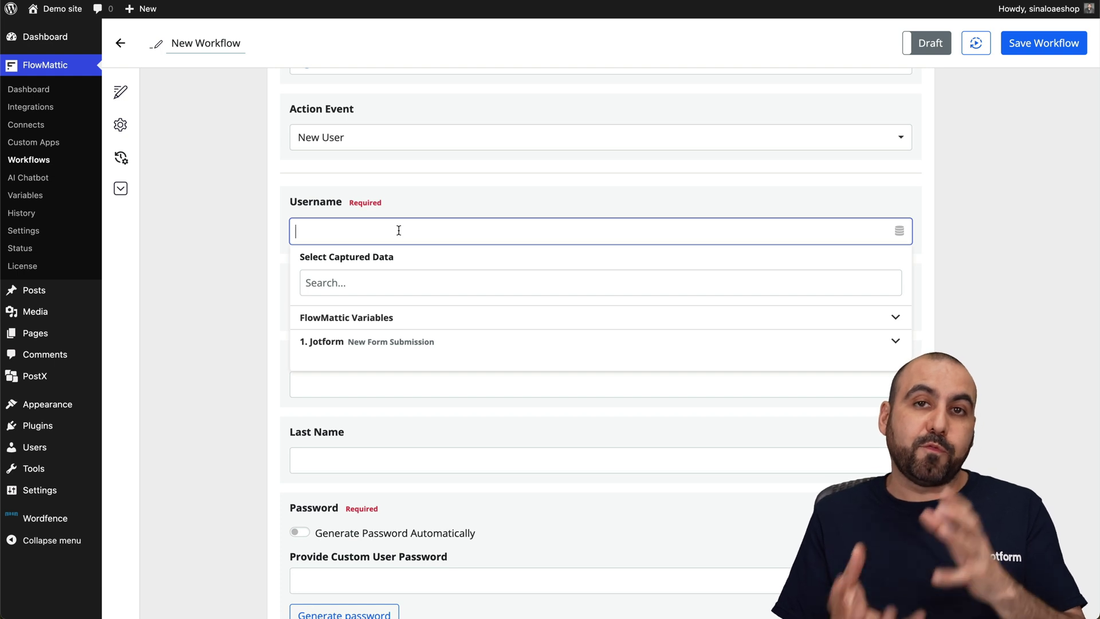
click(412, 341)
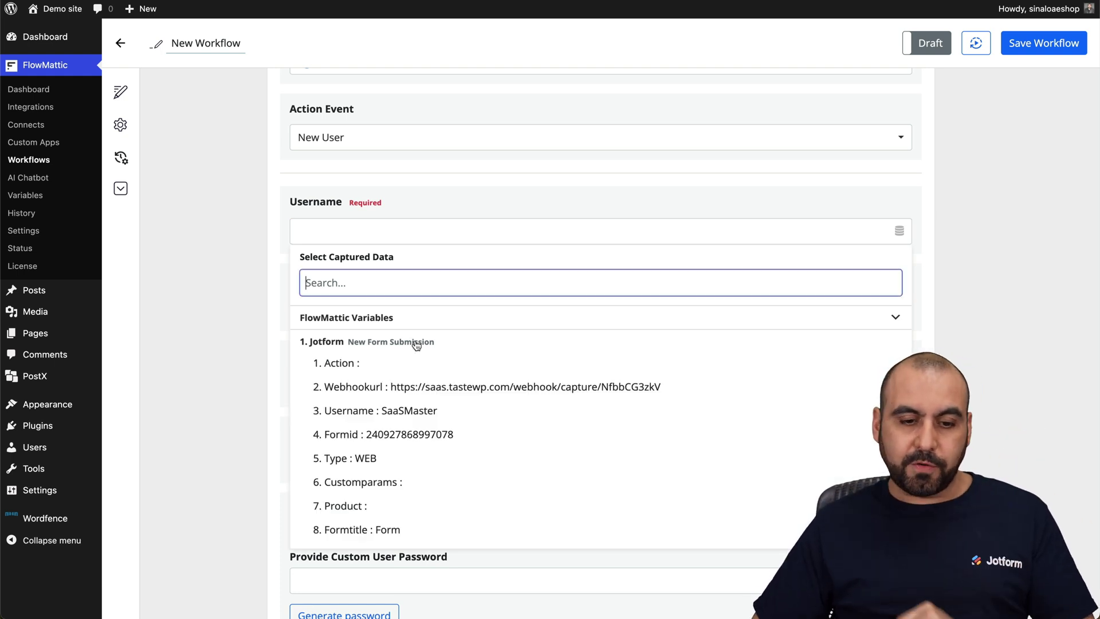
scroll(442, 412, down, 5)
scroll(442, 412, down, 7)
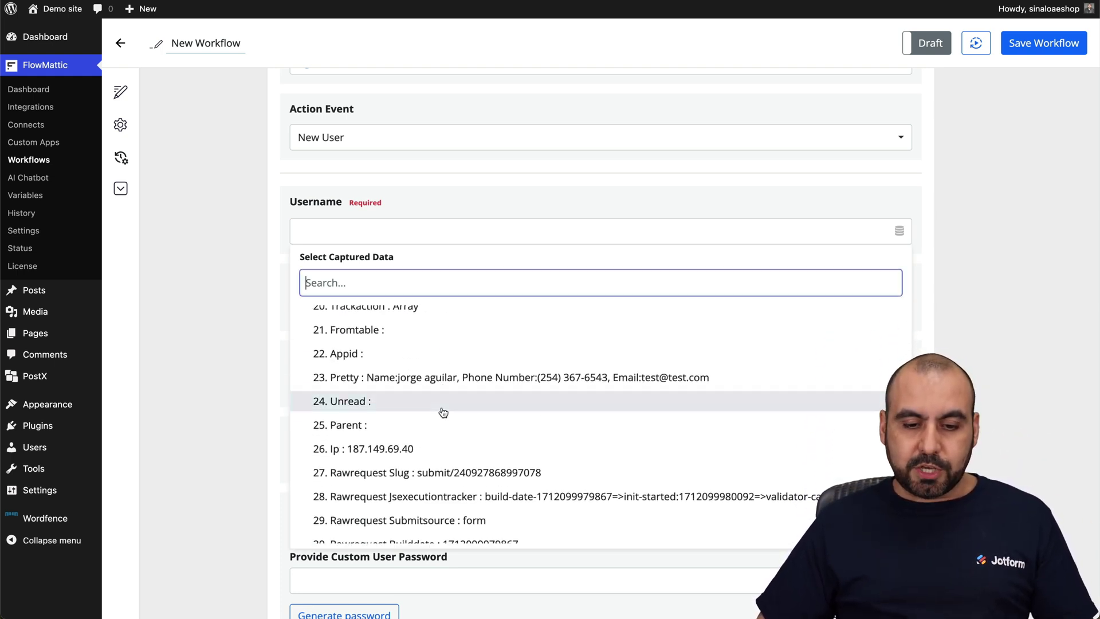
click(475, 451)
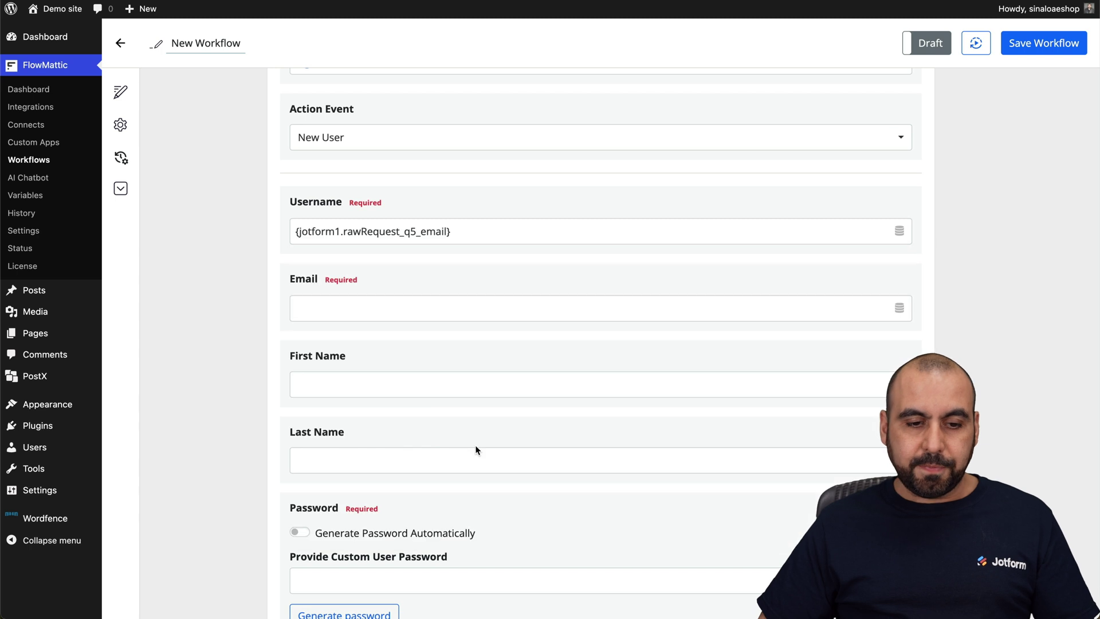
click(343, 307)
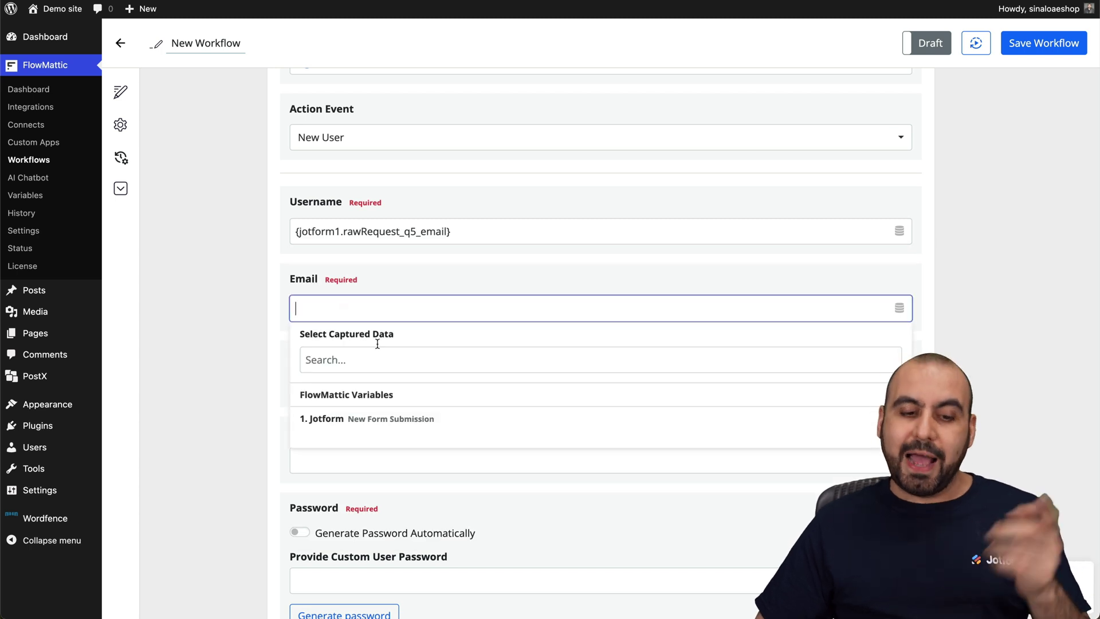
click(428, 420)
scroll(448, 442, down, 3)
scroll(448, 441, down, 7)
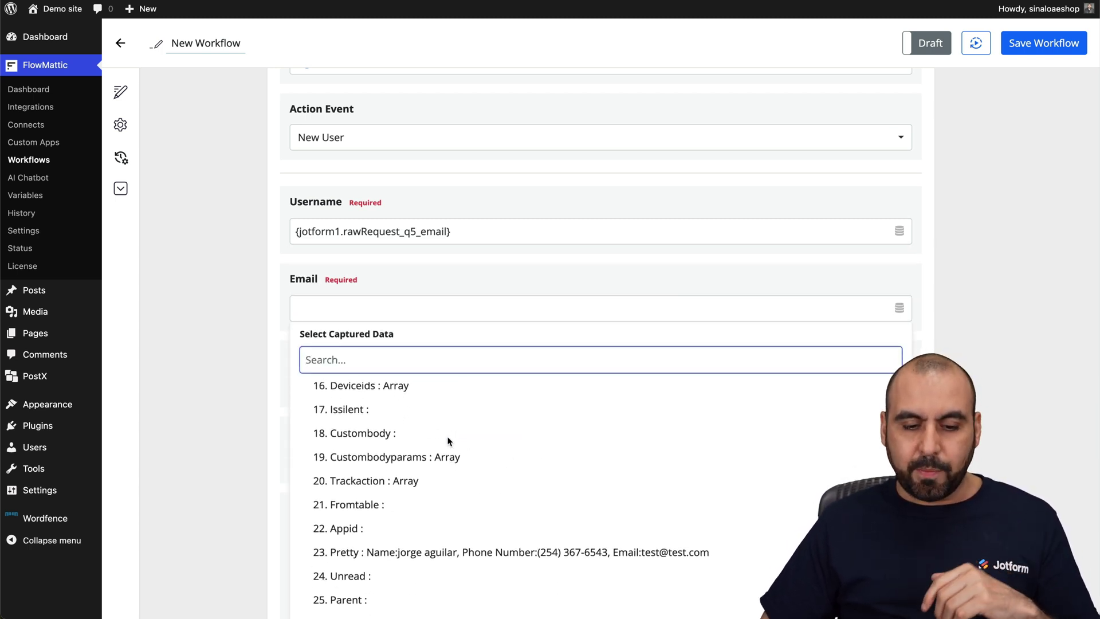
scroll(477, 544, down, 3)
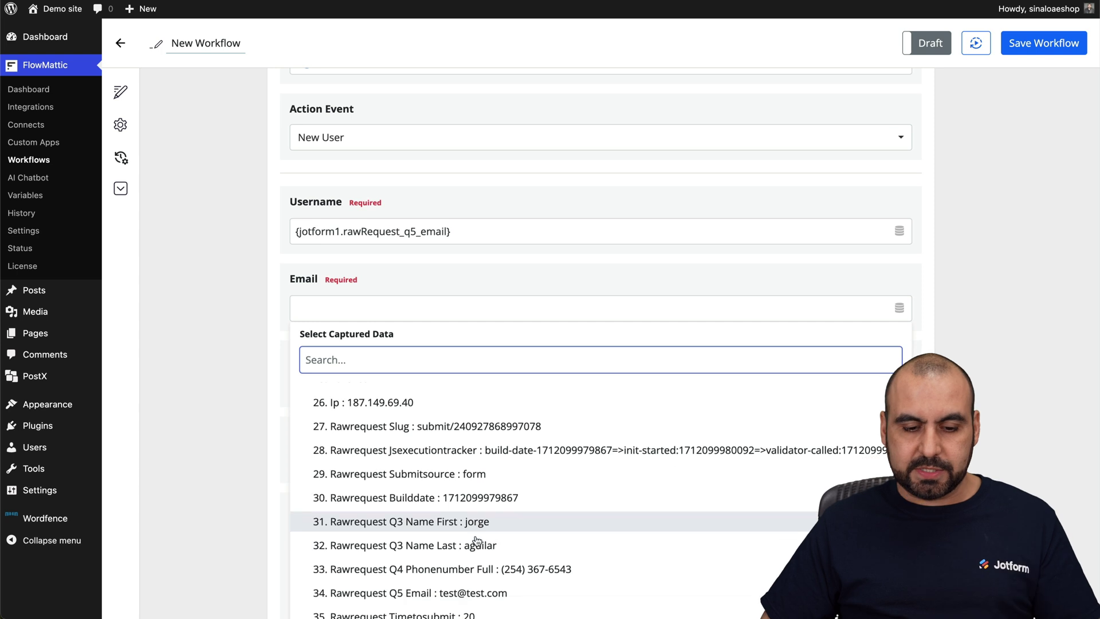
click(477, 543)
Map First Name to Rawrequest Q3 Name First and Last Name to Rawrequest Q3 Name Last.
click(422, 383)
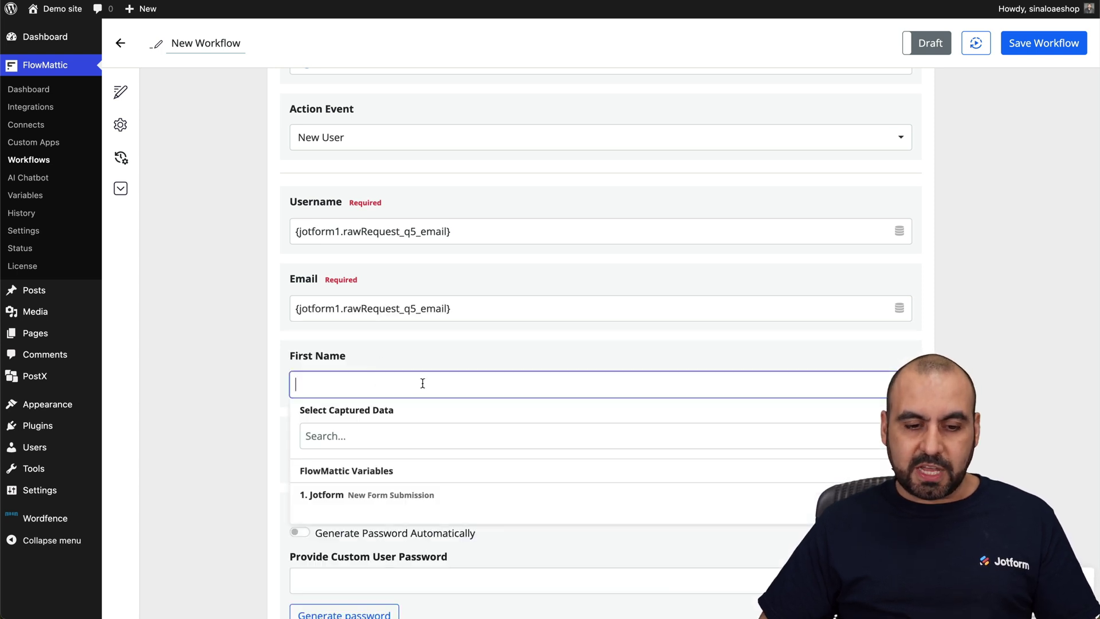
scroll(462, 326, down, 3)
click(420, 425)
scroll(501, 472, down, 10)
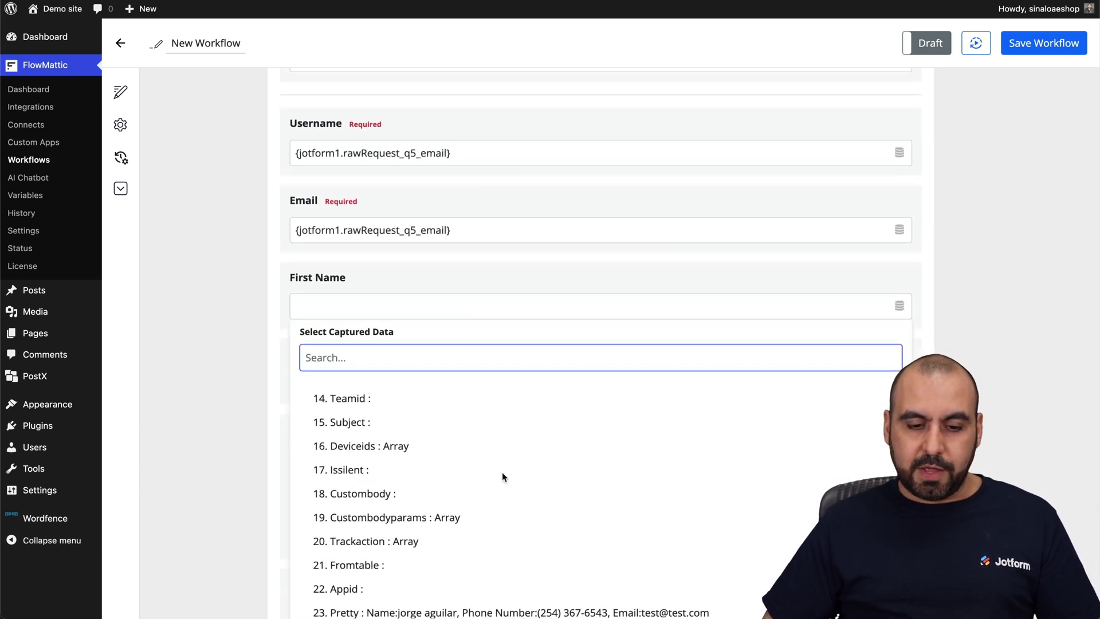
scroll(504, 477, down, 3)
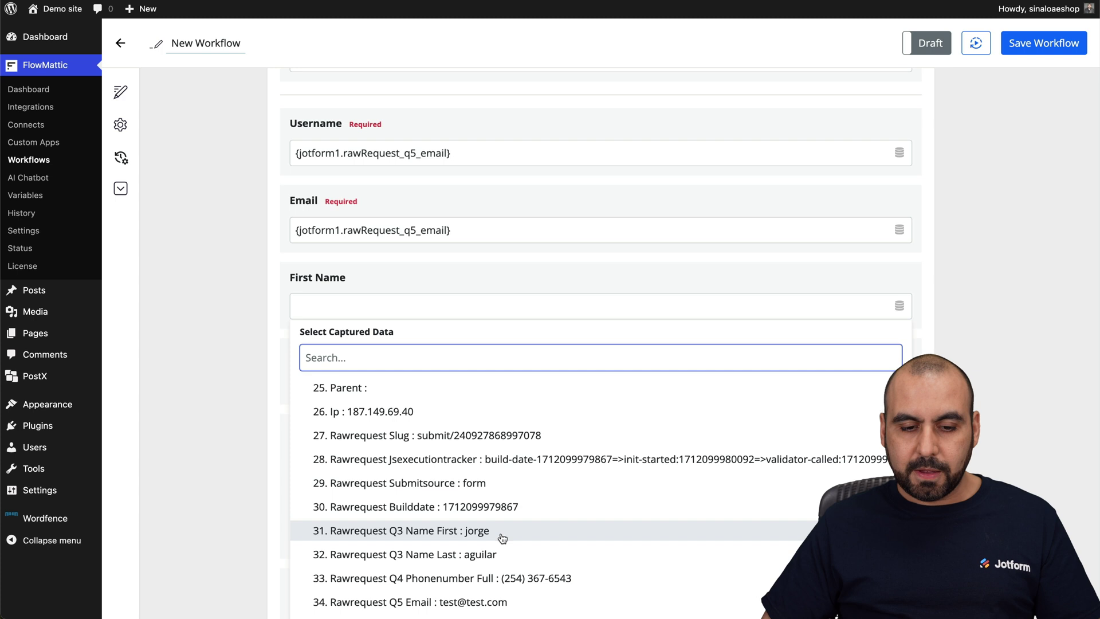
click(501, 596)
click(386, 372)
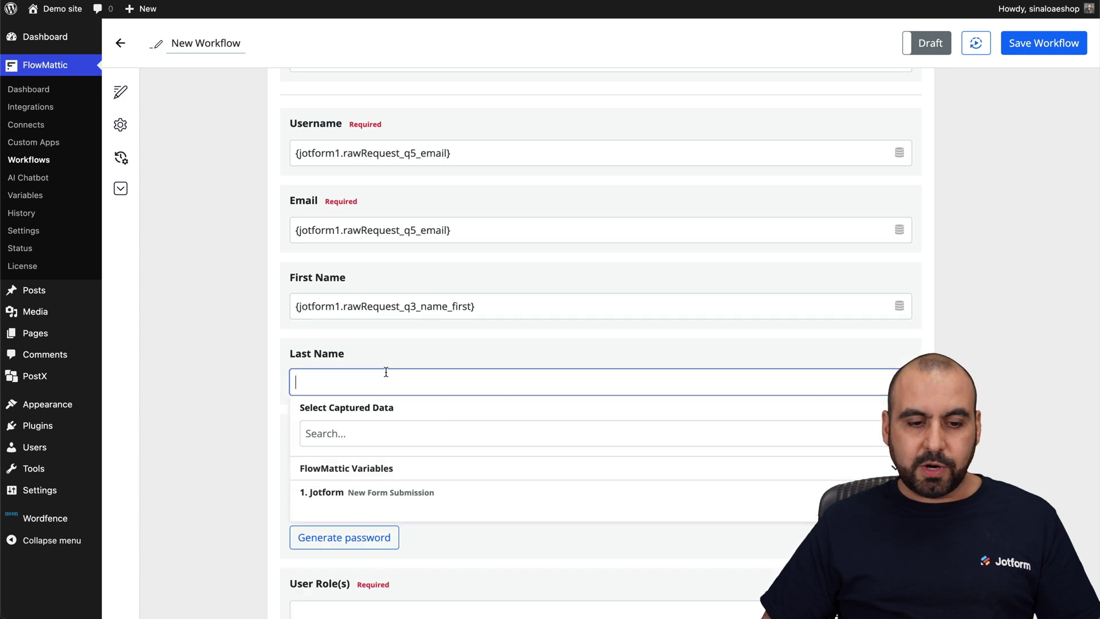
click(479, 492)
scroll(483, 493, down, 8)
scroll(483, 493, down, 5)
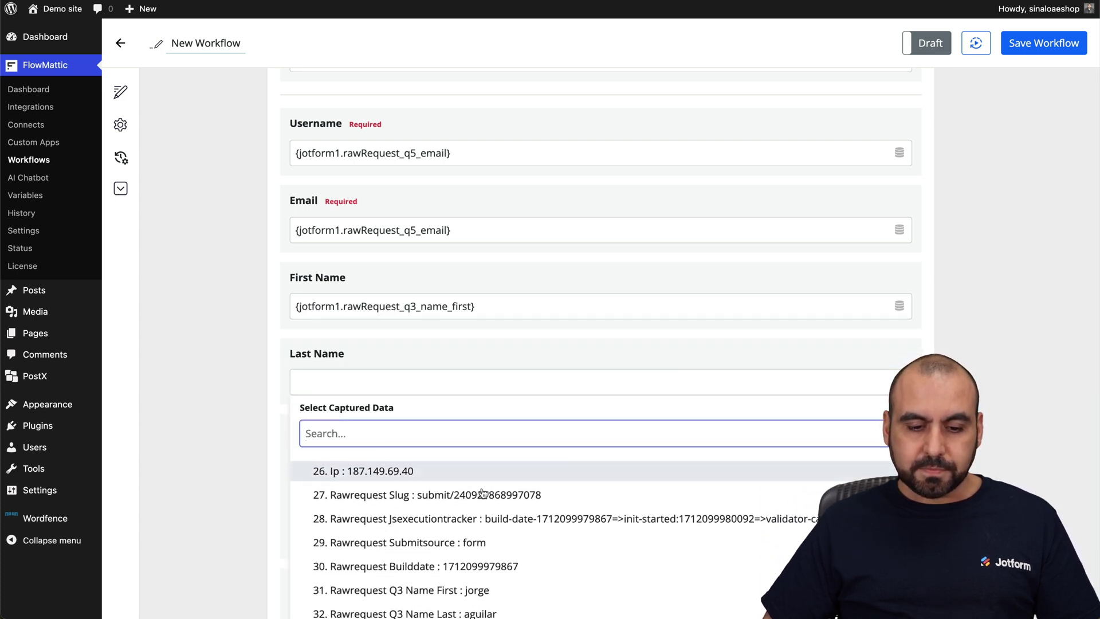
click(497, 526)
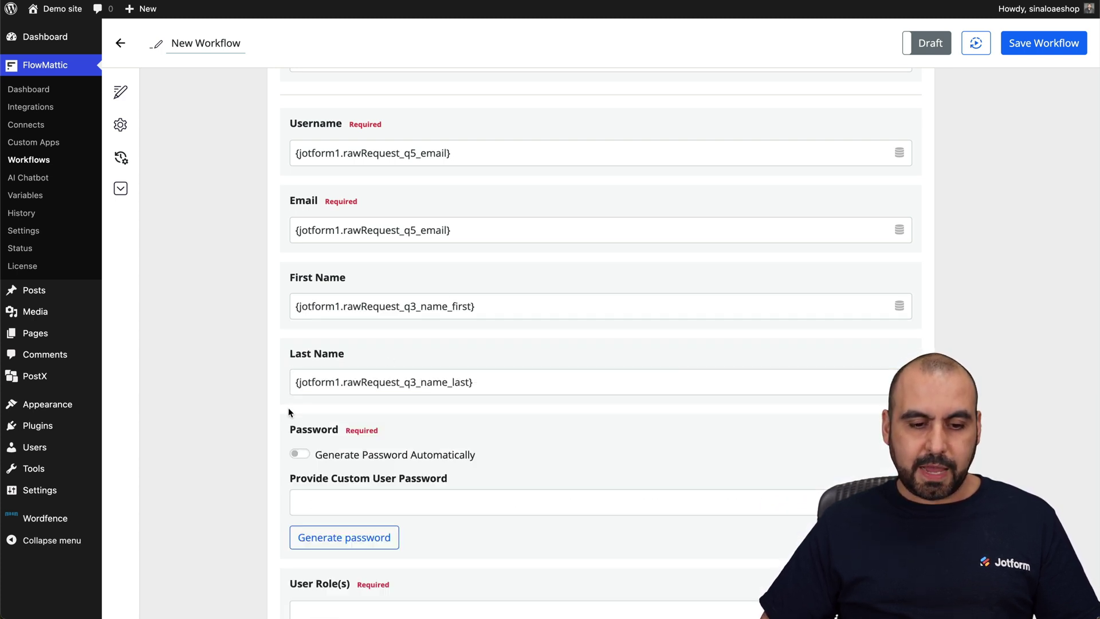
scroll(288, 412, down, 3)
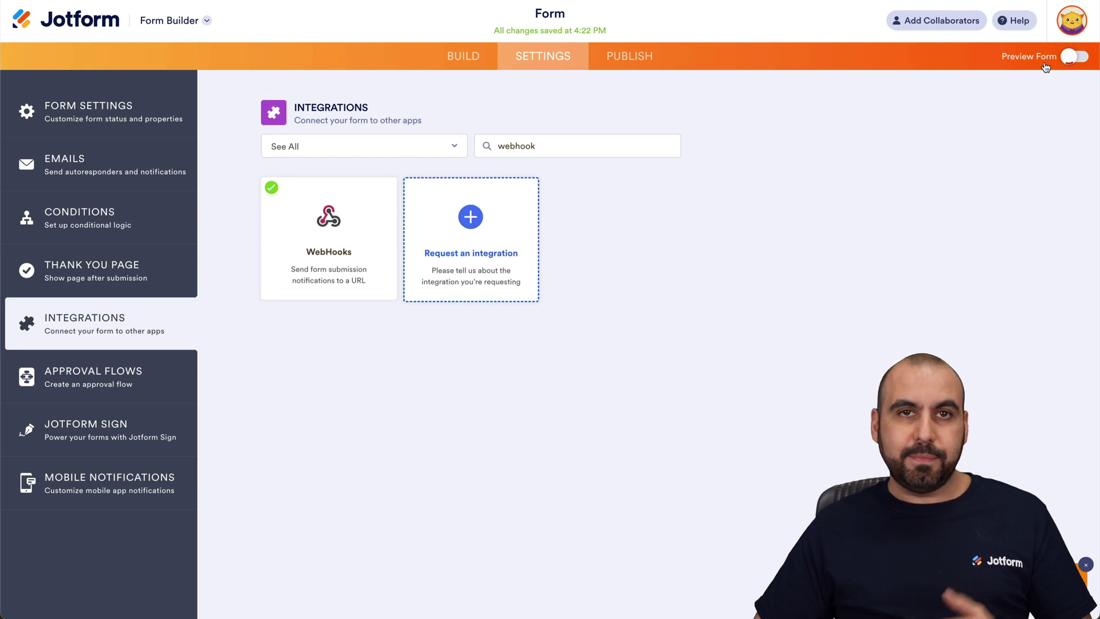
Switch on Generate Password Automatically for the new user.
click(1074, 56)
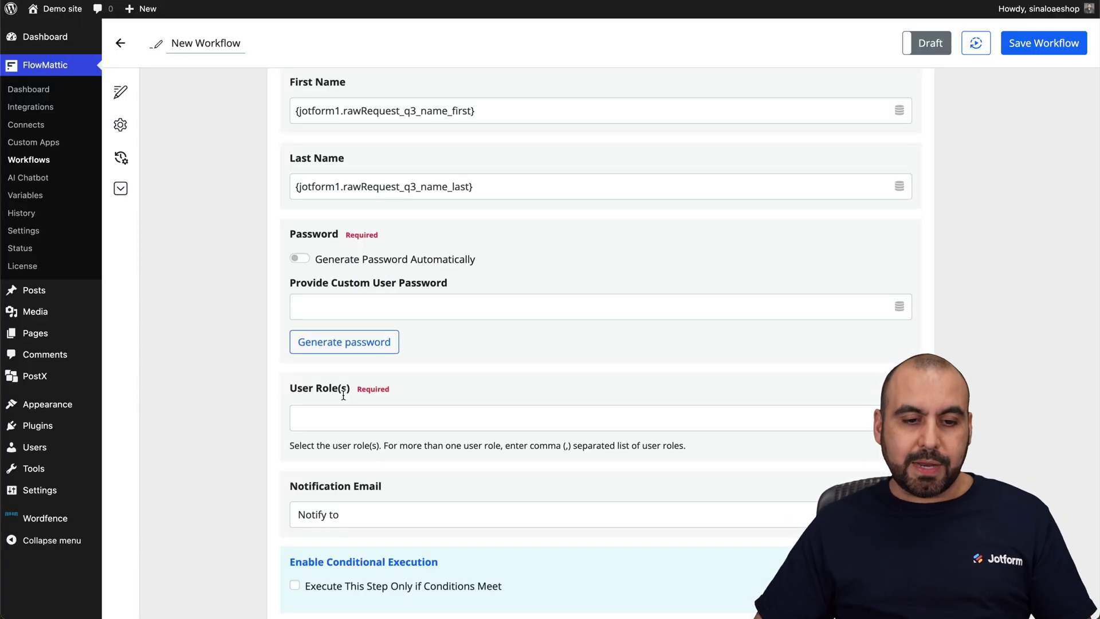
click(324, 309)
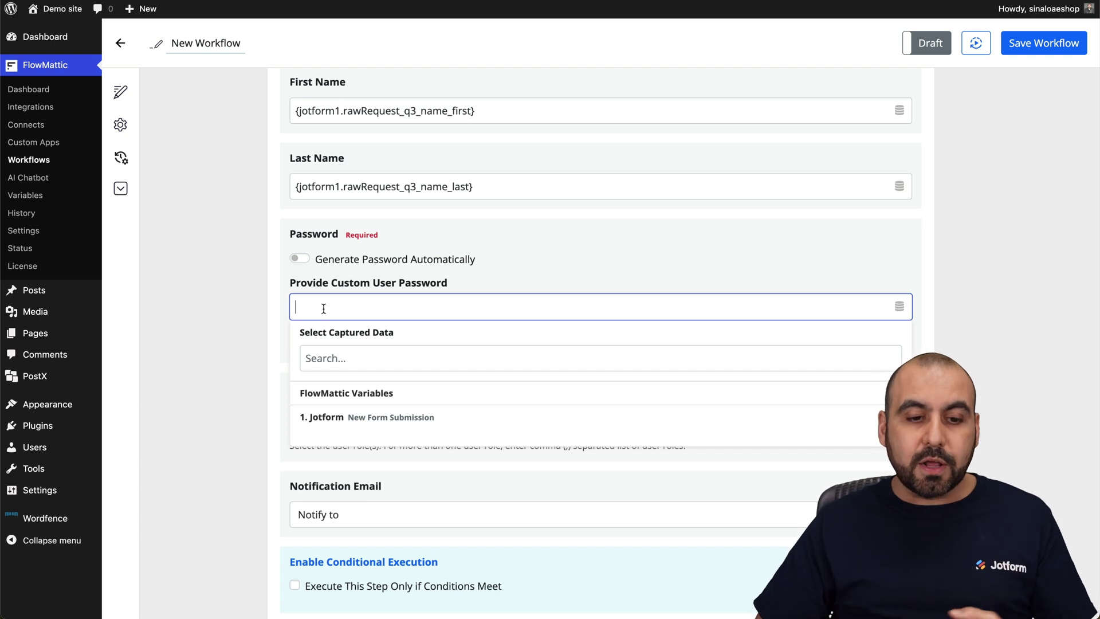
click(294, 247)
click(298, 258)
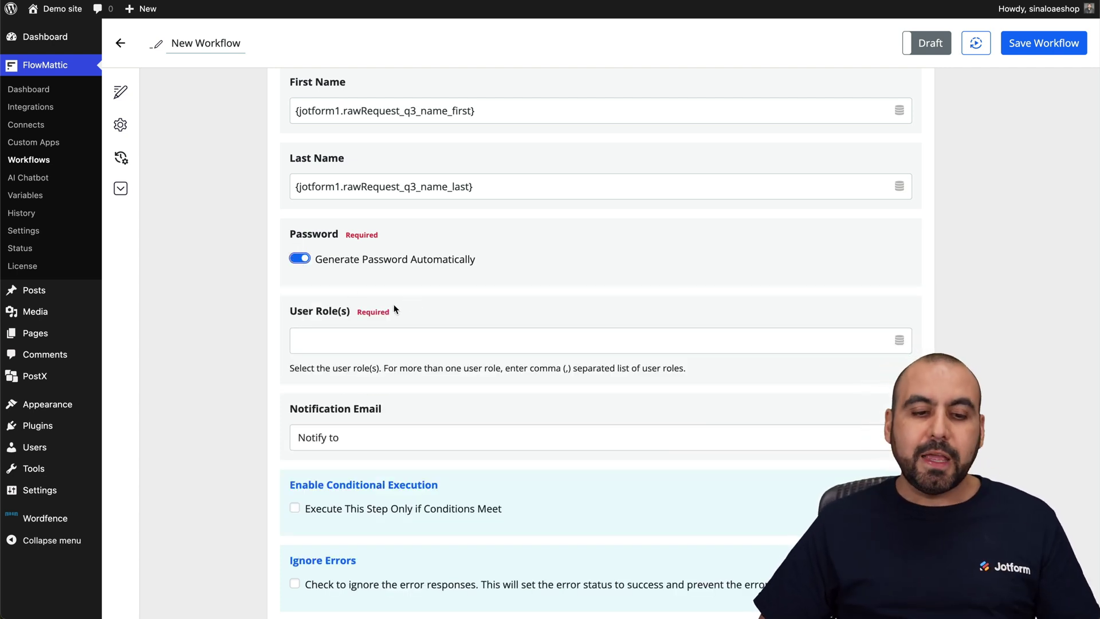
Set the user role to Author from WordPress User Roles, then save and test the step.
click(457, 341)
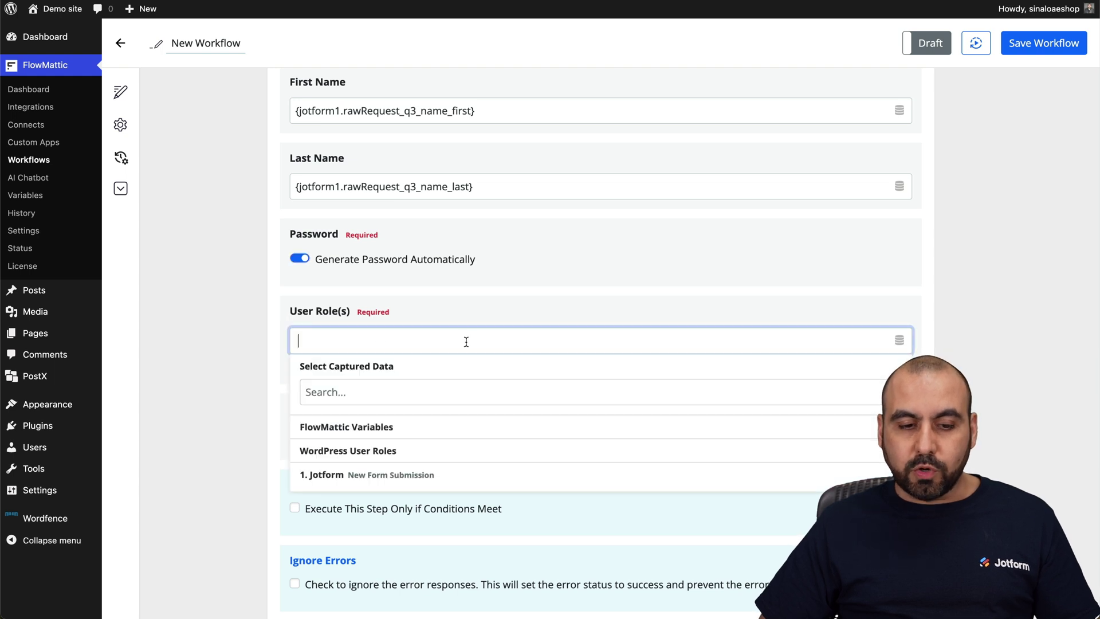
click(410, 453)
scroll(410, 479, down, 3)
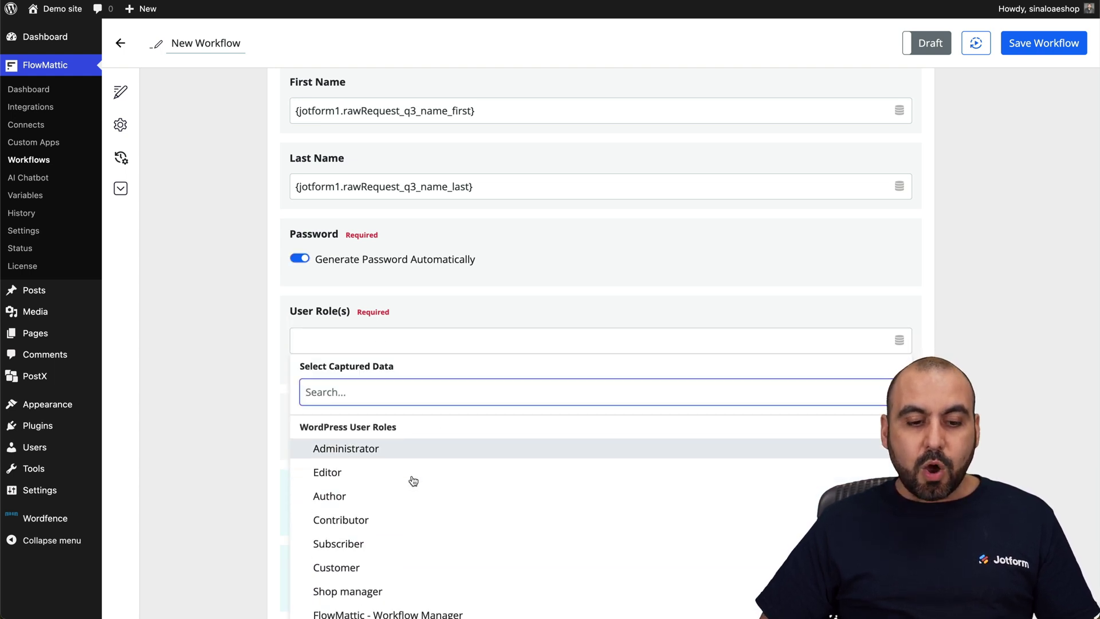
scroll(433, 356, down, 1)
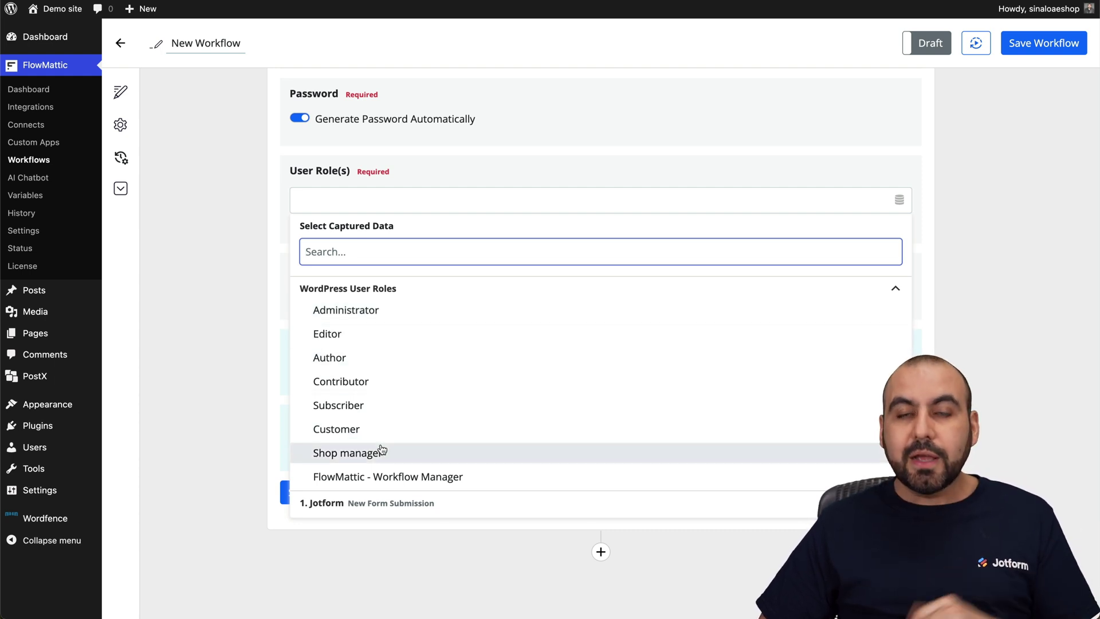
click(368, 358)
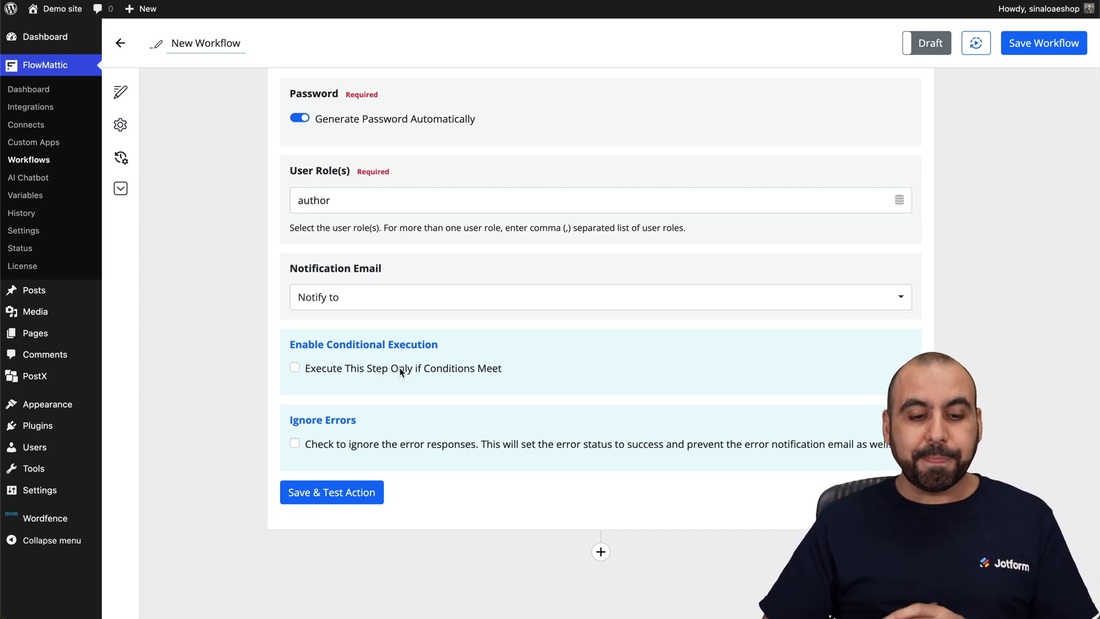
click(355, 491)
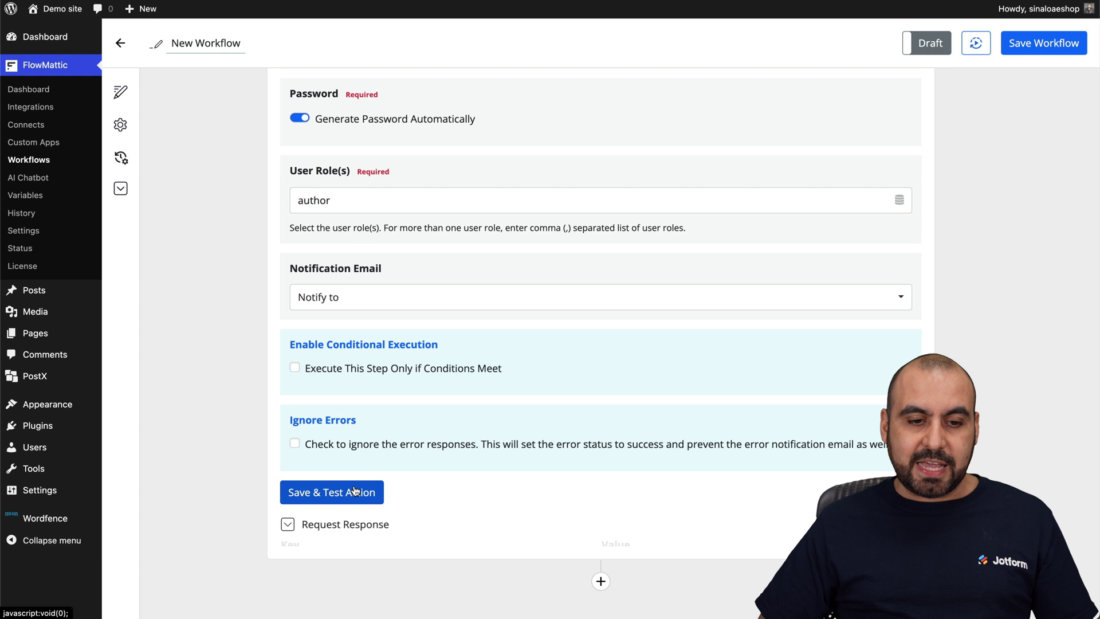
Check WordPress All Users for the Author user created by the test.
scroll(483, 479, down, 4)
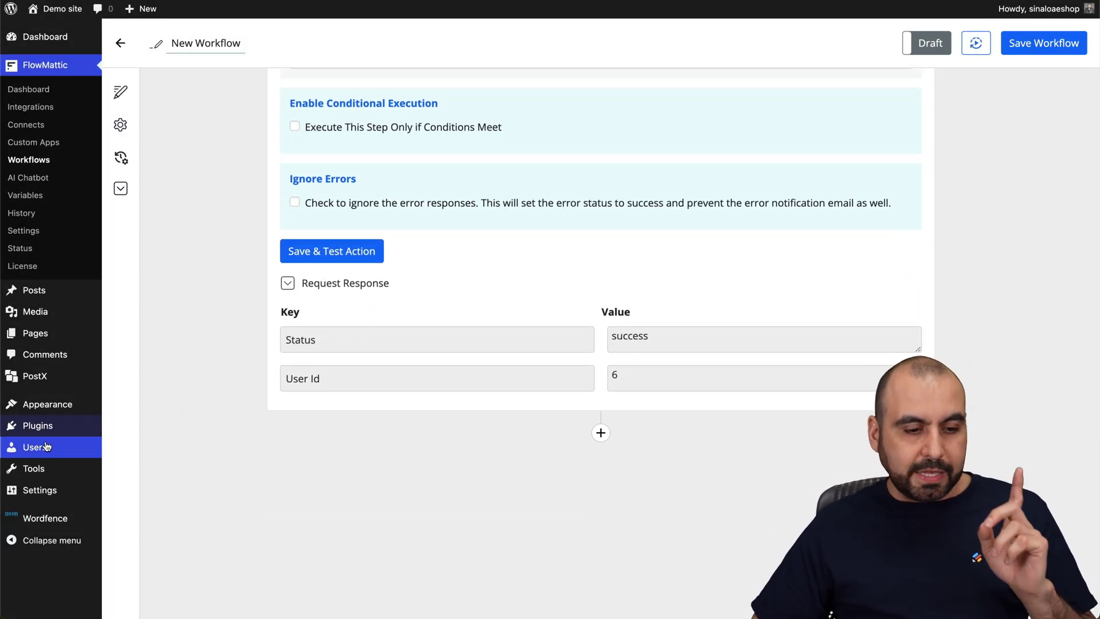
mouse_move(57, 456)
click(57, 456)
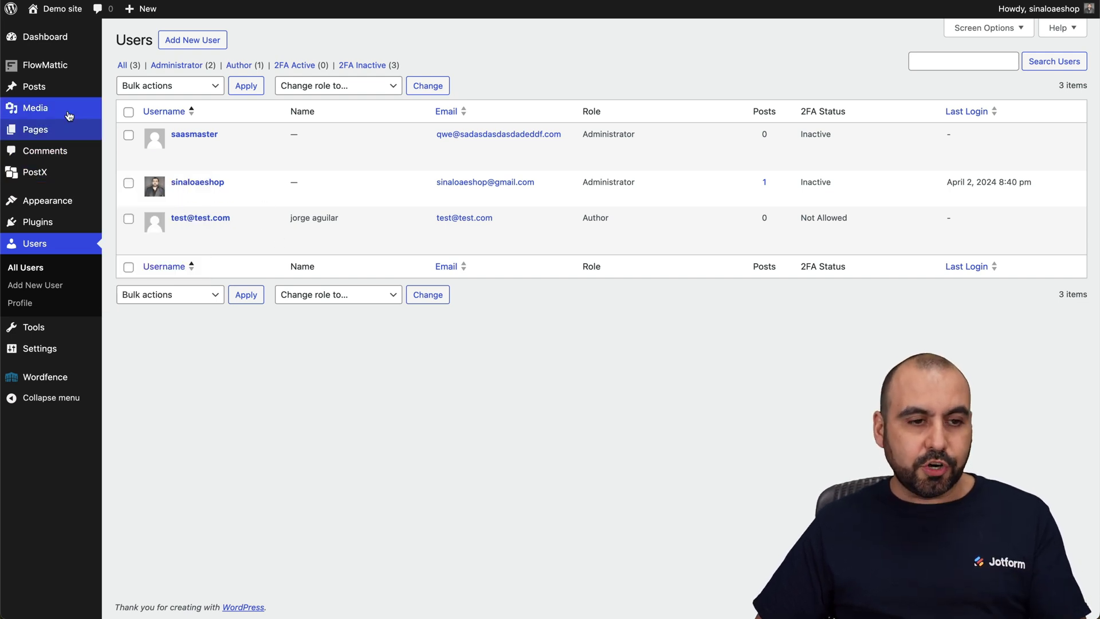
Open the newest workflow from FlowMattic Workflows and switch it from Draft to Live.
click(60, 72)
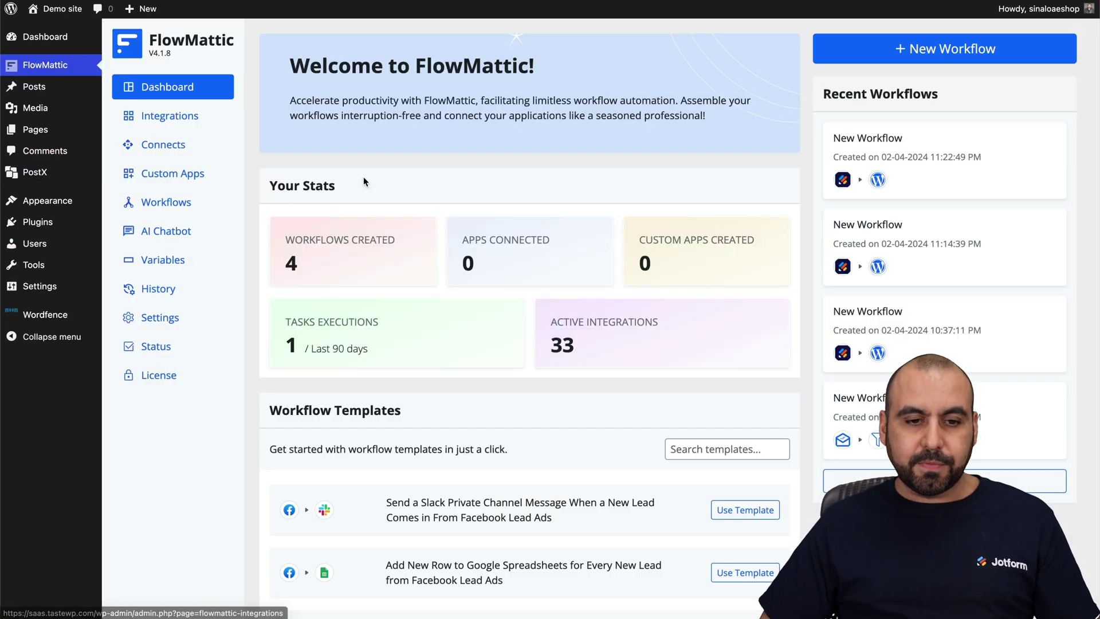
click(175, 204)
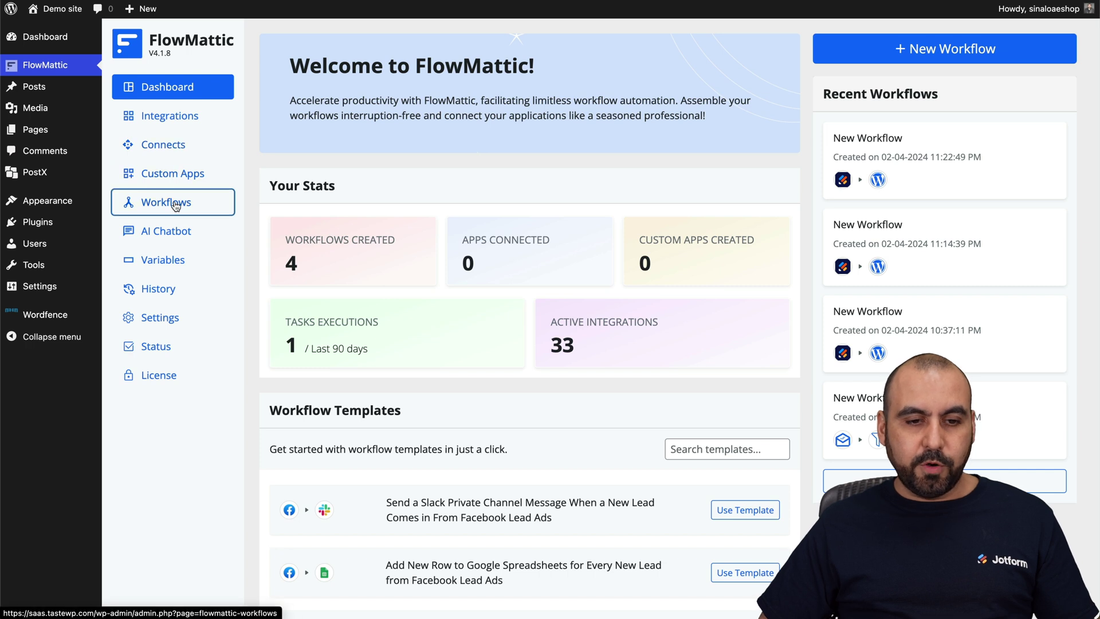
click(377, 161)
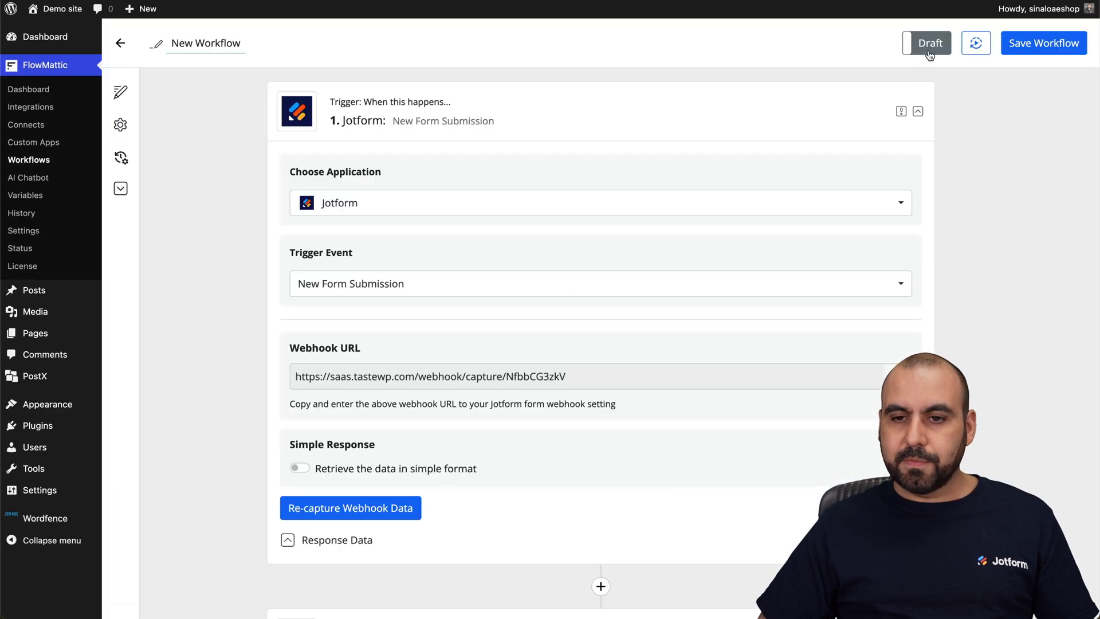
click(927, 46)
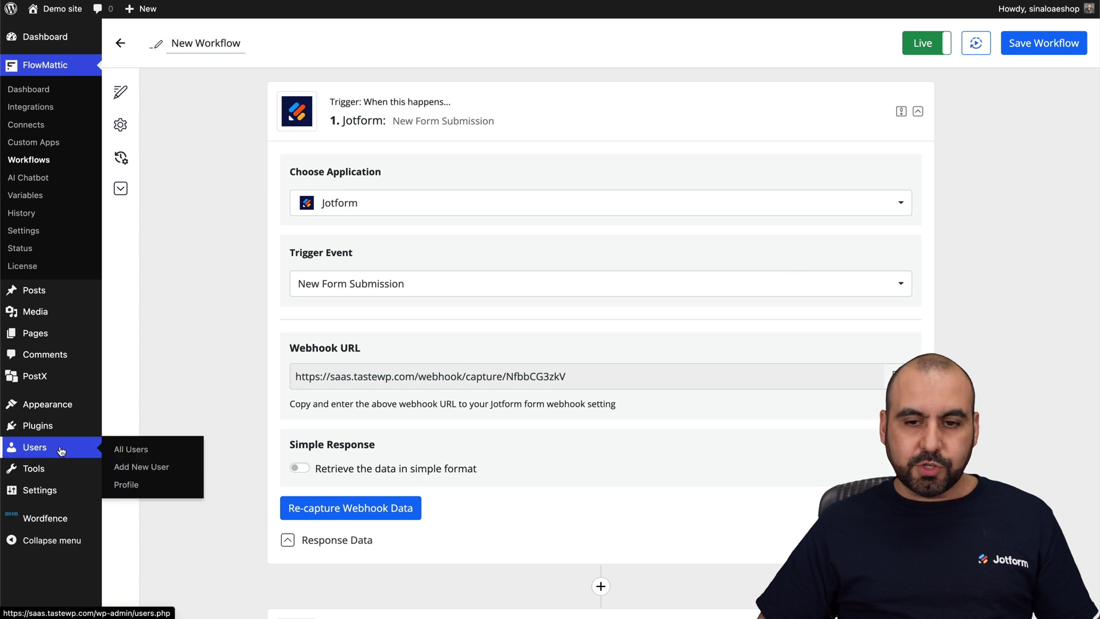
click(34, 447)
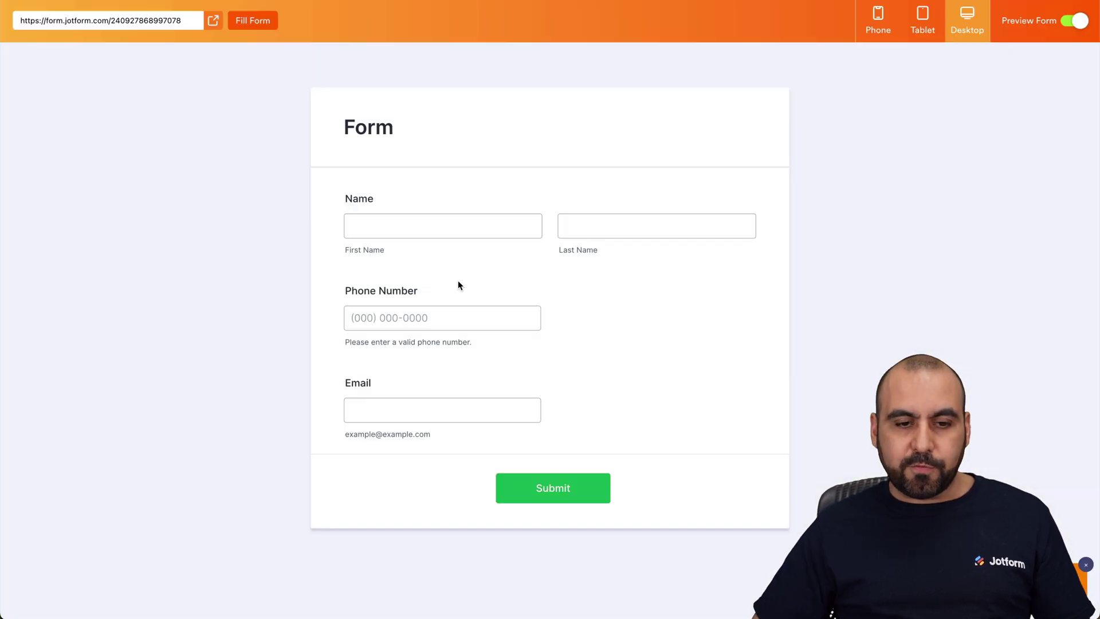
Enter a first name, last name, phone number and test email address in the form preview, then submit.
click(423, 229)
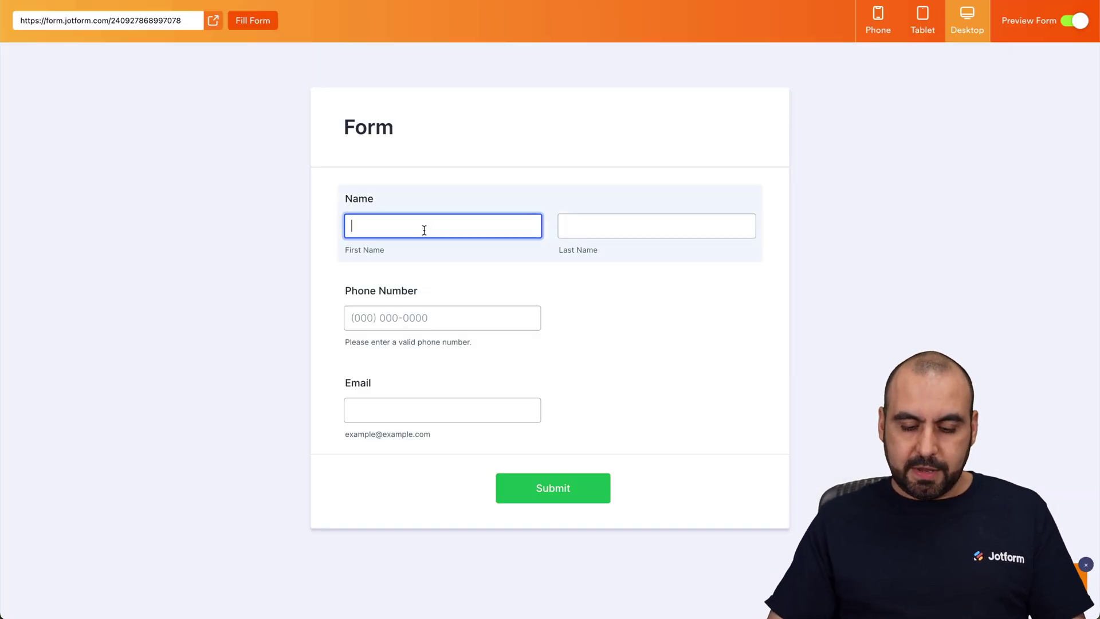
key(Tab)
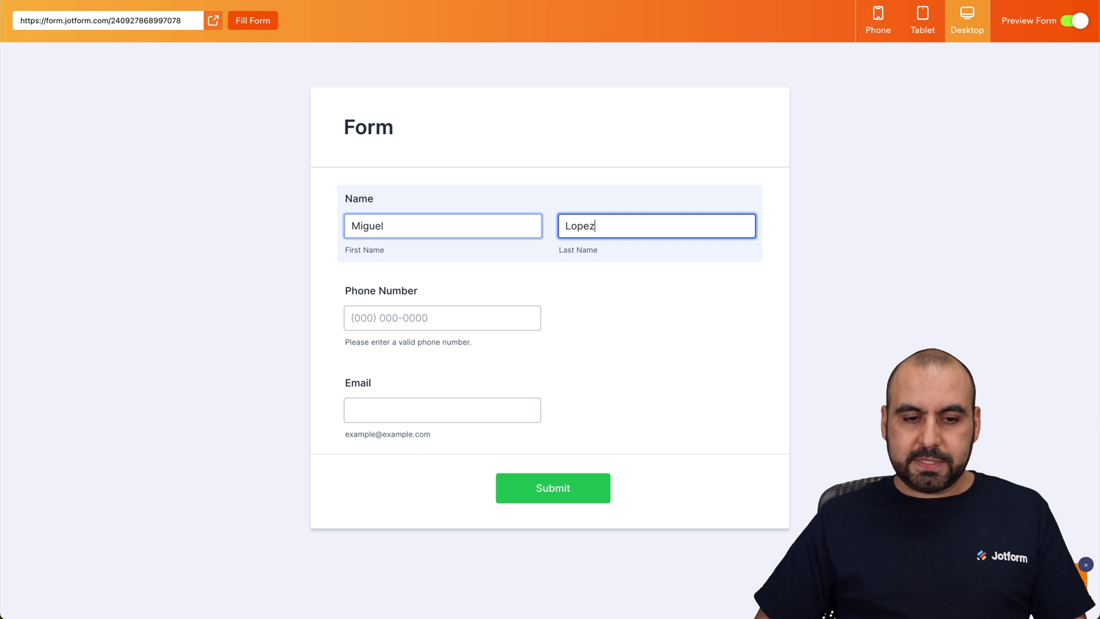
key(Tab)
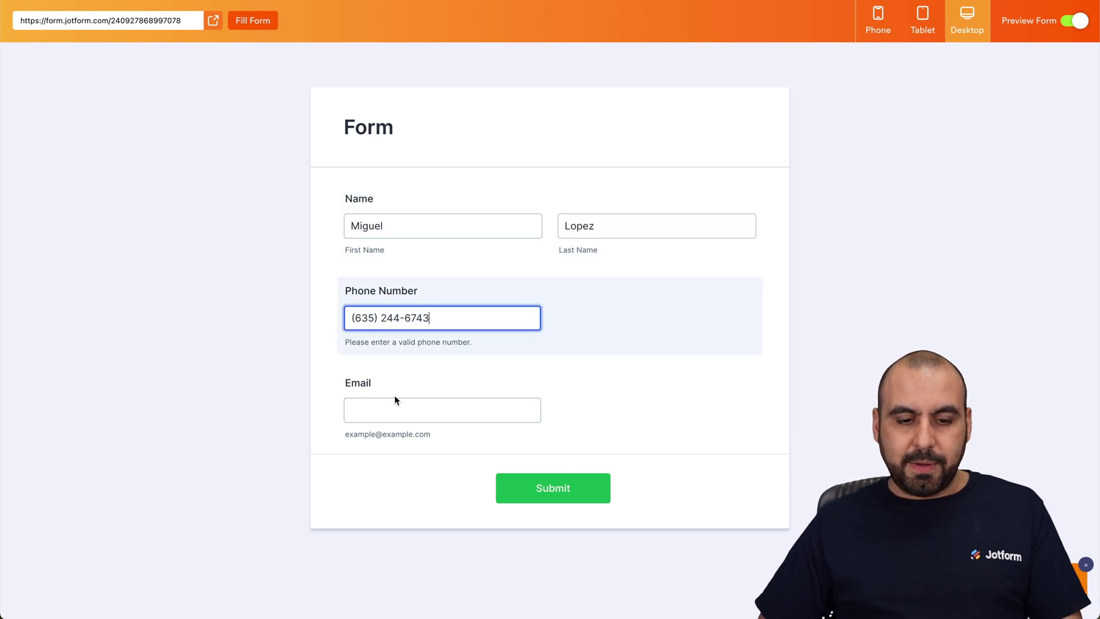
key(Tab)
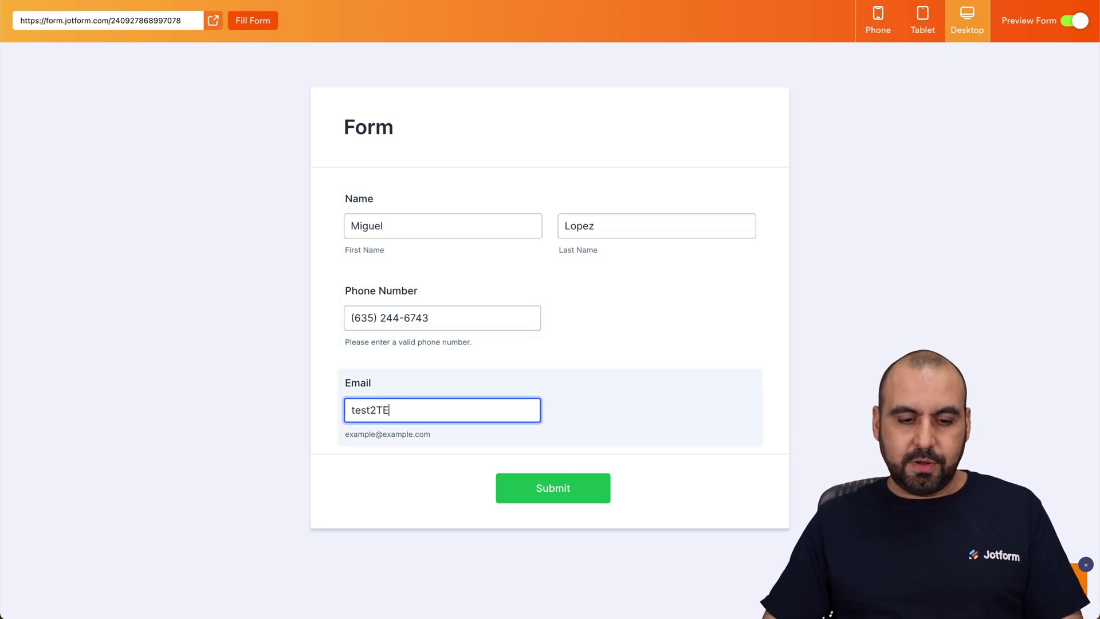
key(BackSpace)
key(BackSpace)
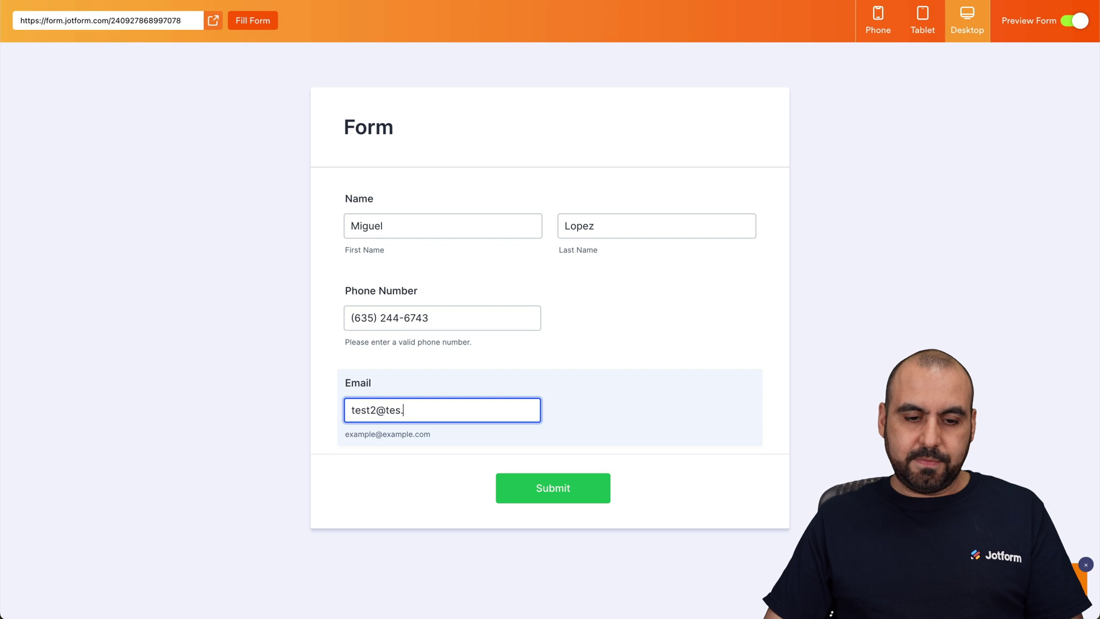
key(Left)
key(Left)
key(Left)
key(Left)
click(517, 488)
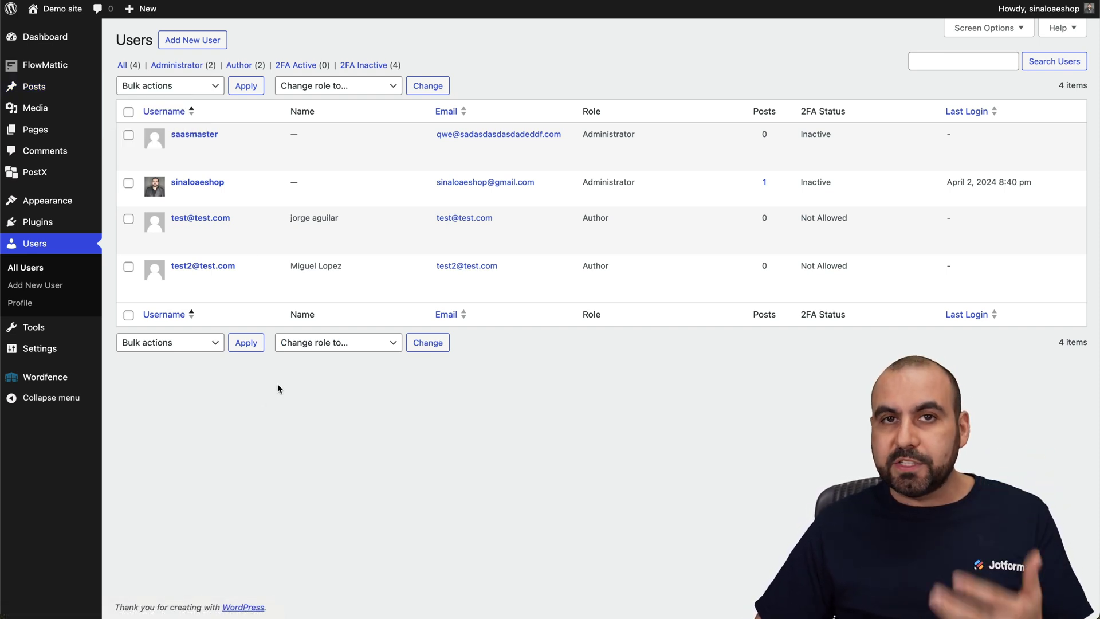
View the WordPress Users list, now four users including the new Author.
mouse_move(40, 69)
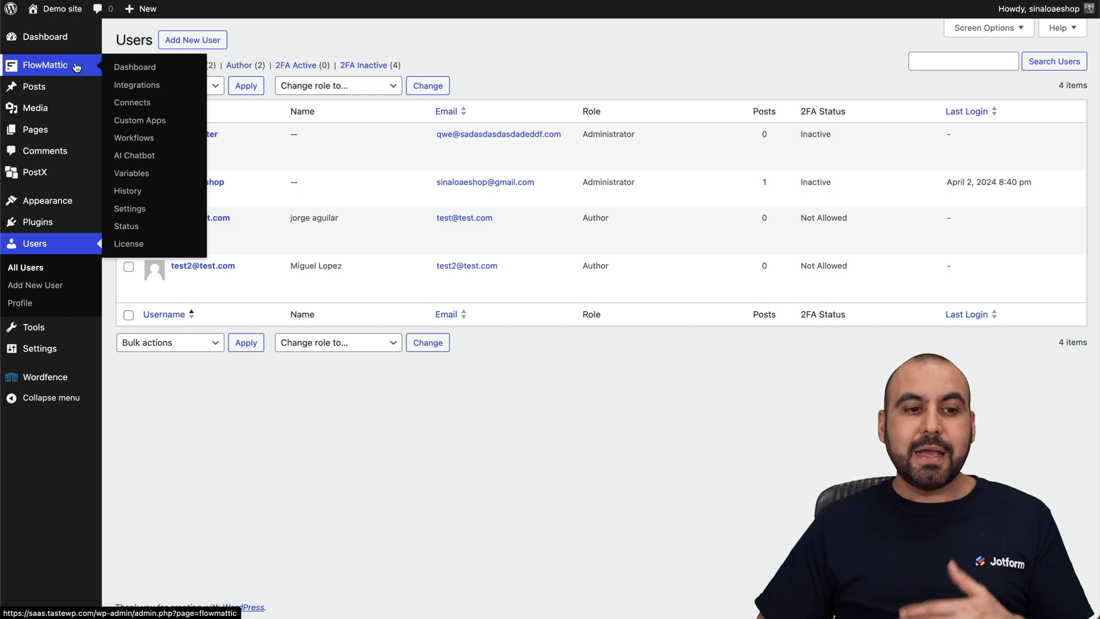
Open FlowMattic Integrations and scroll through the grid of available apps.
click(143, 85)
scroll(496, 457, down, 8)
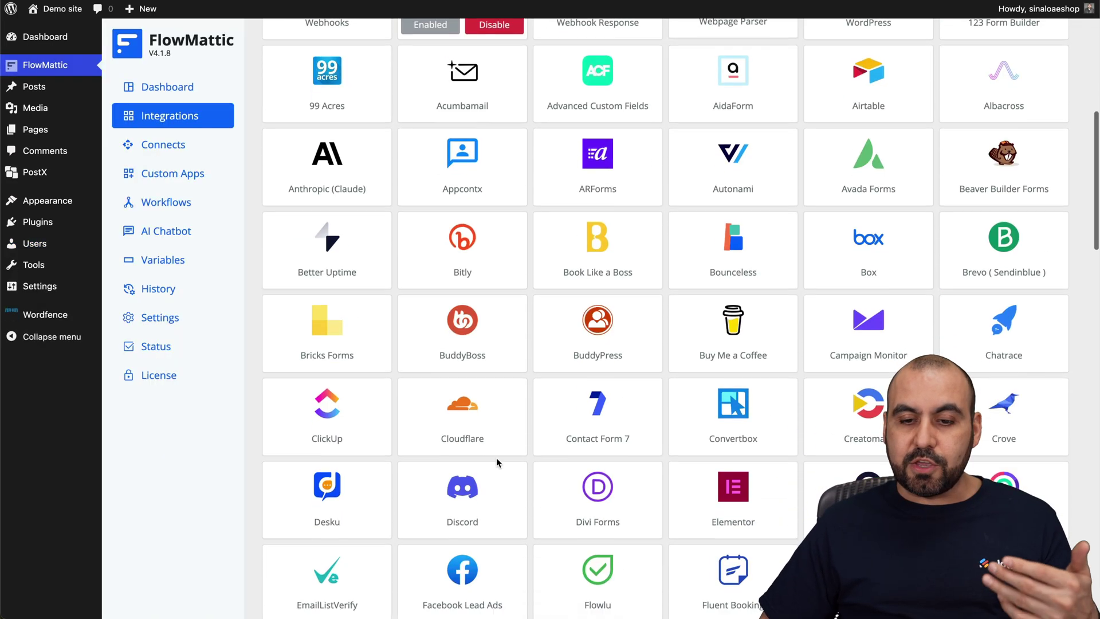
scroll(496, 457, down, 5)
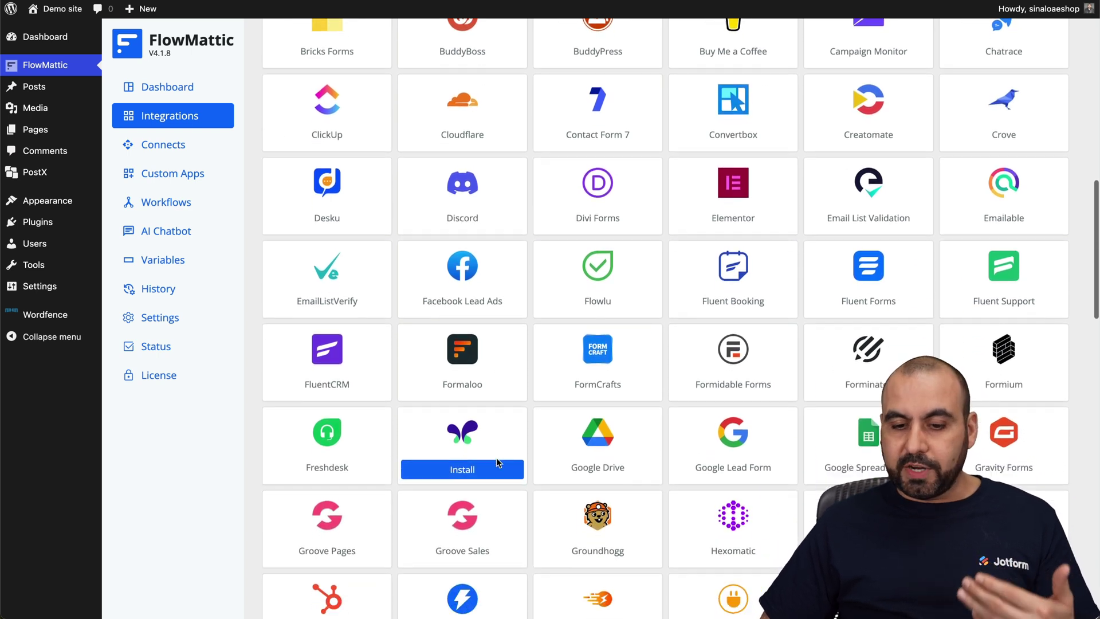
scroll(496, 457, down, 2)
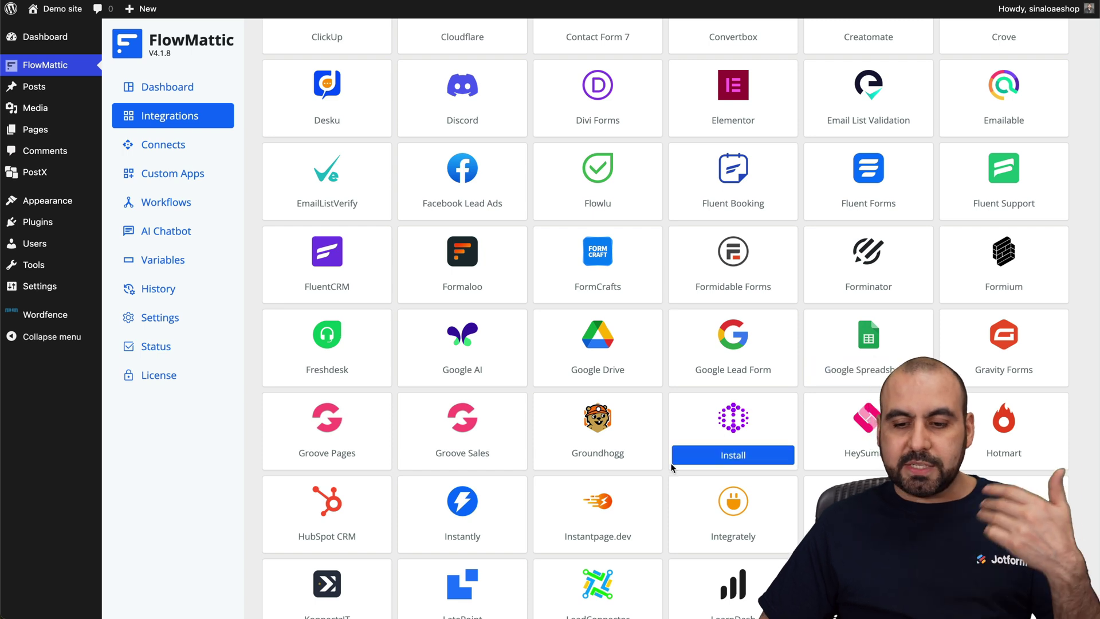
scroll(688, 516, down, 5)
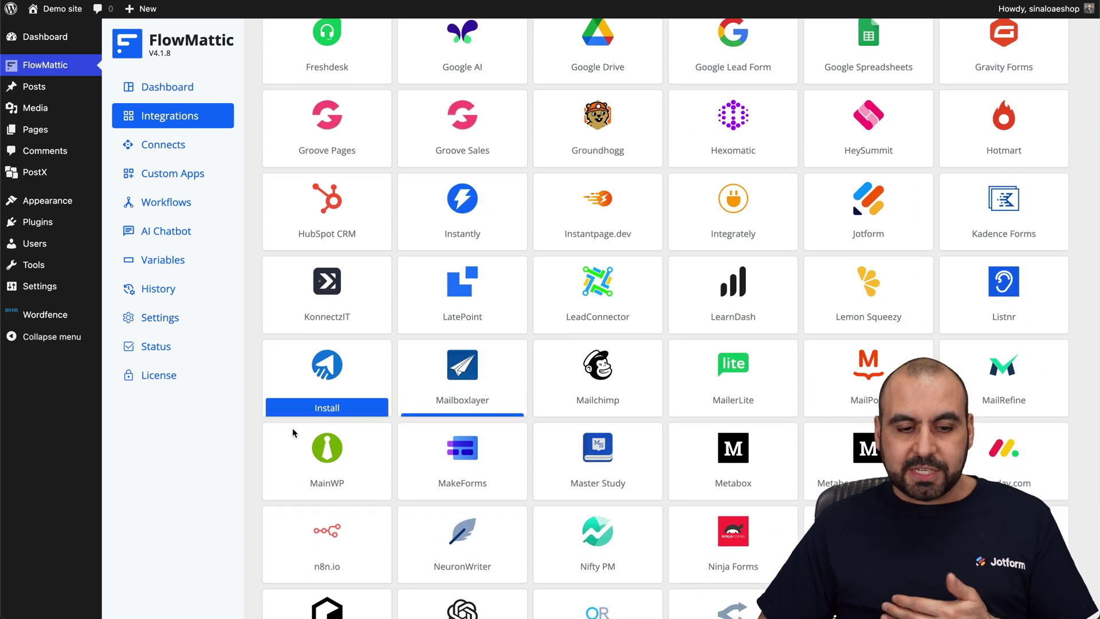
scroll(777, 102, up, 2)
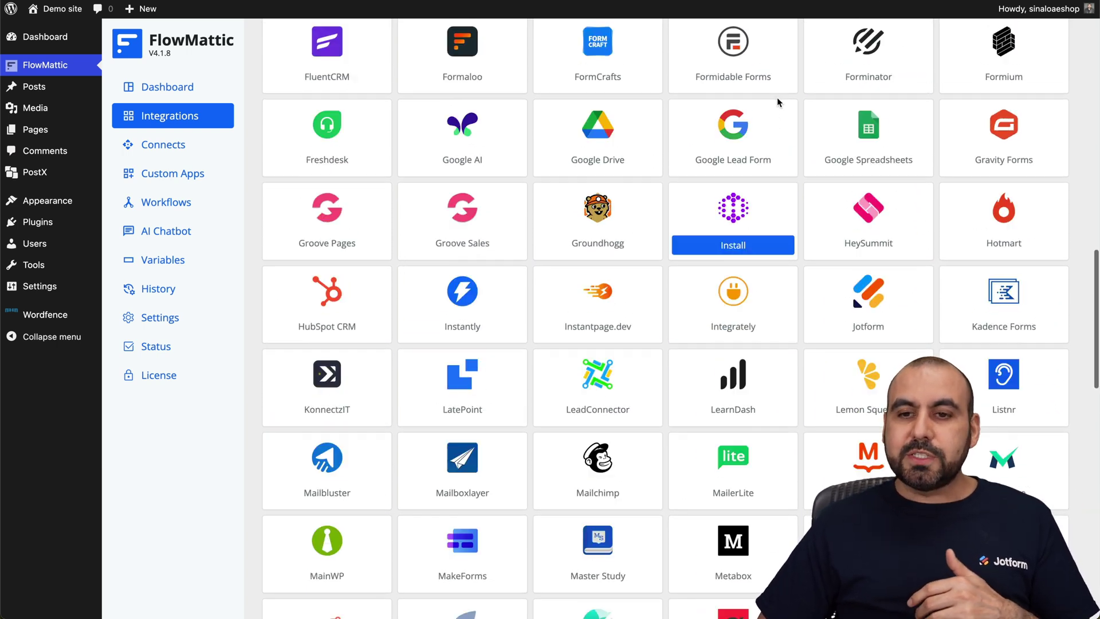
scroll(777, 102, up, 10)
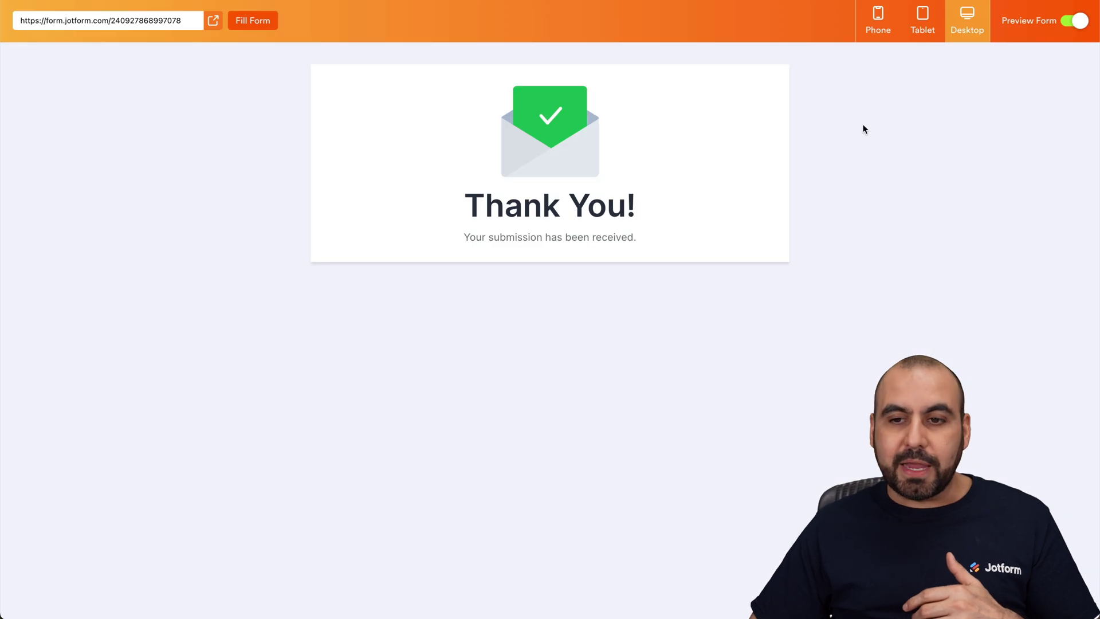